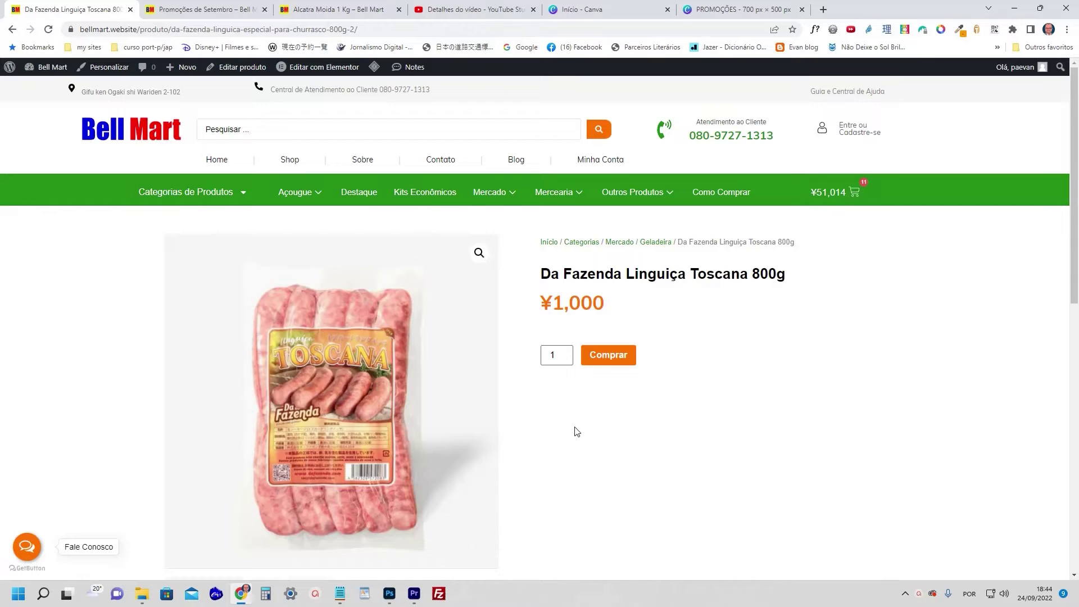
# Compare the product images on the Linguiça Toscana and Alcatra Moida pages, and view the banner in the Promoções de Setembro post
pyautogui.click(349, 8)
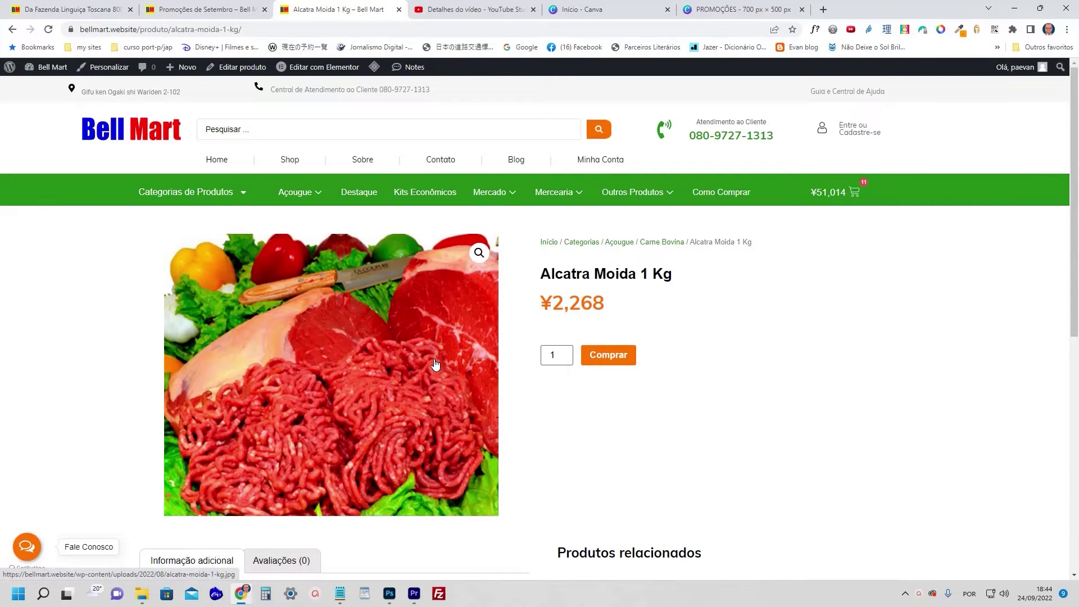
pyautogui.click(113, 11)
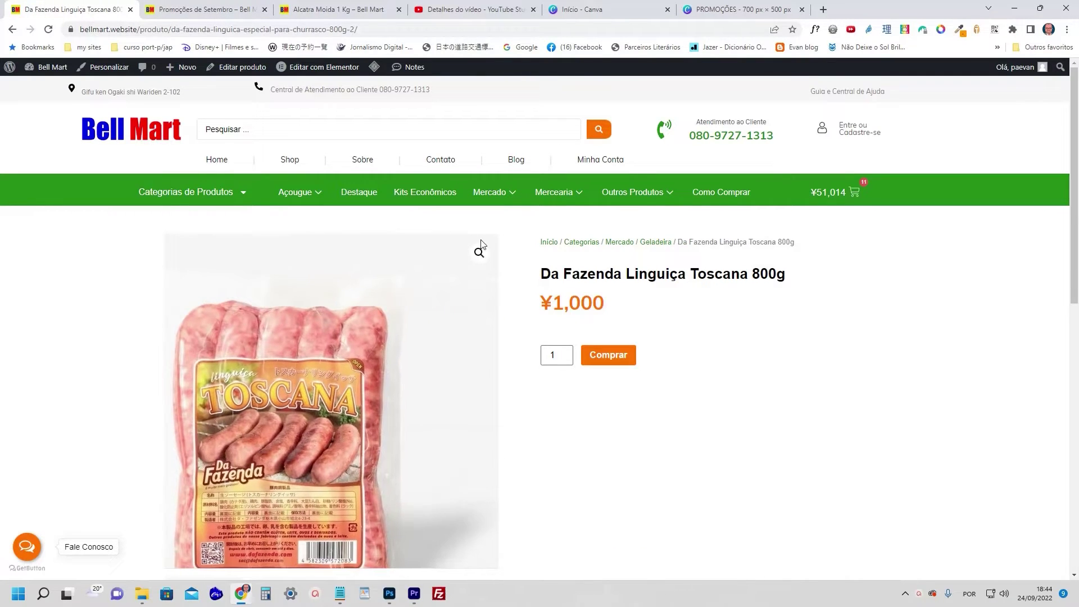
pyautogui.click(366, 10)
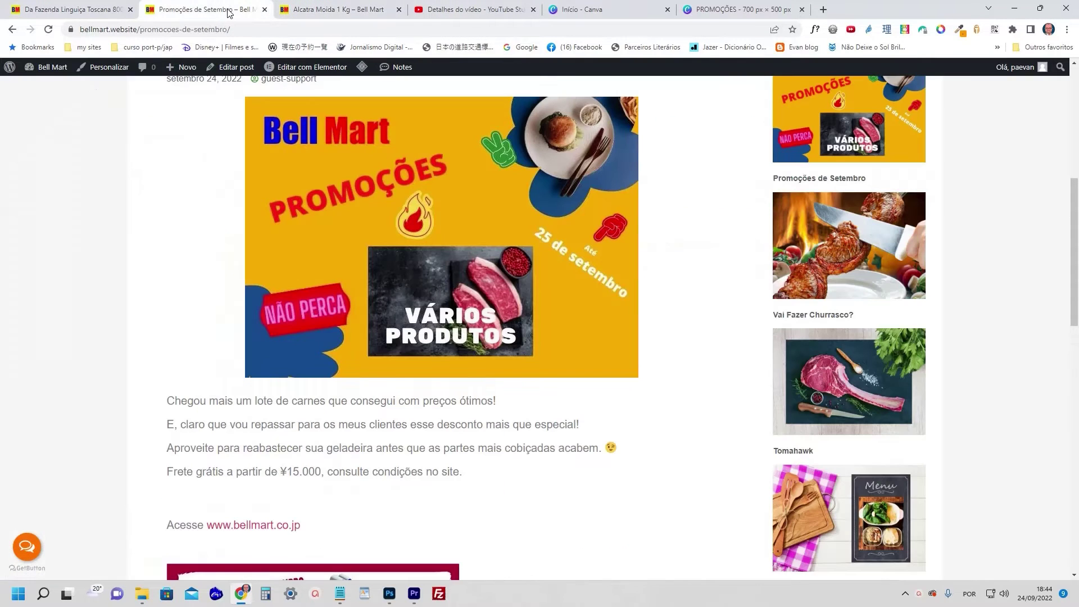
pyautogui.click(229, 10)
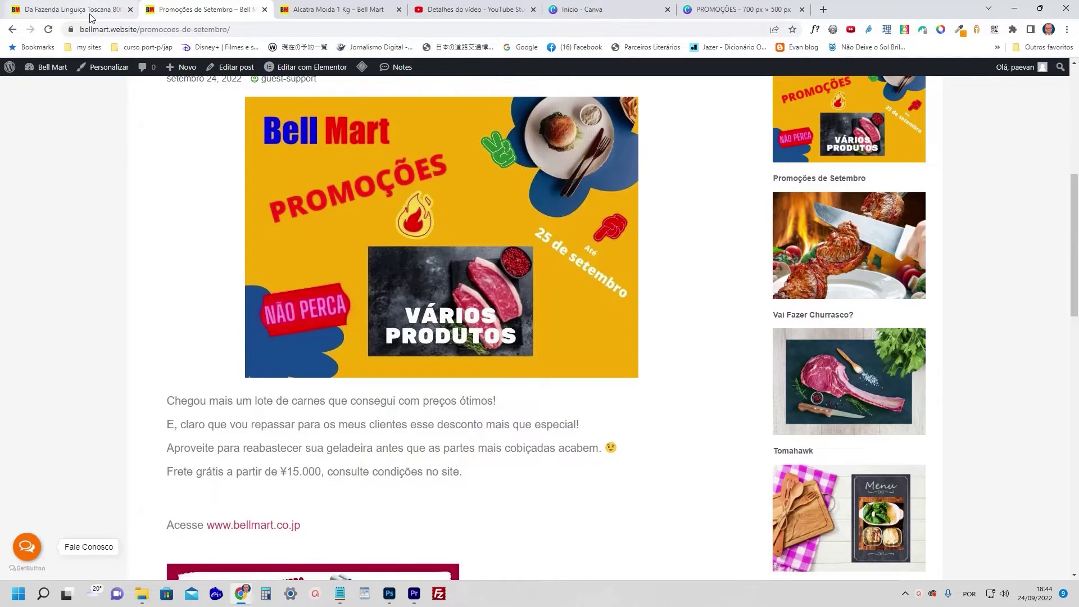
pyautogui.moveTo(90, 17)
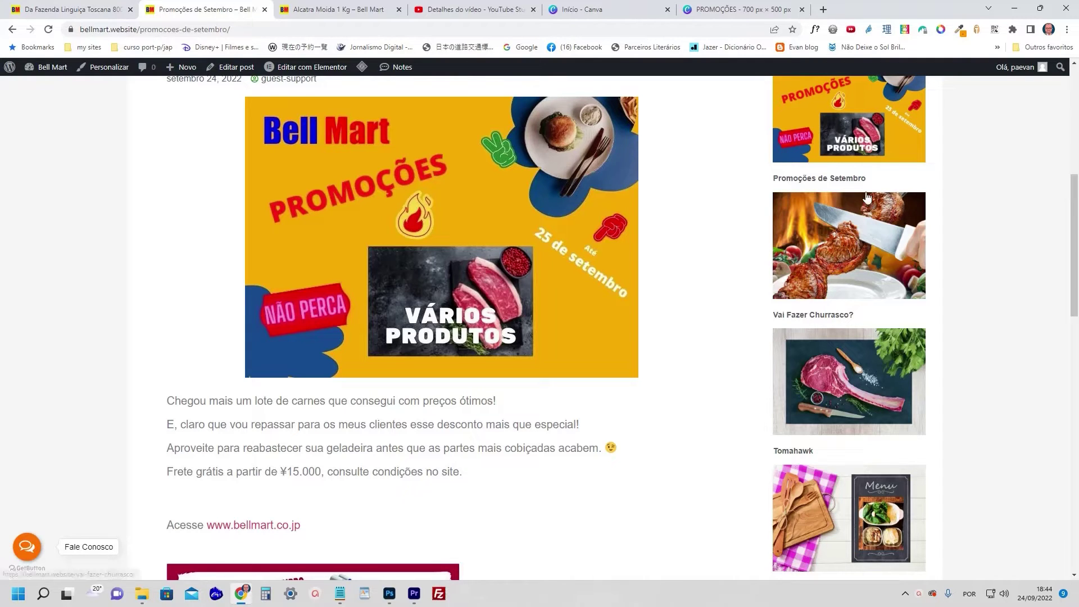
pyautogui.scroll(1, 894, 166)
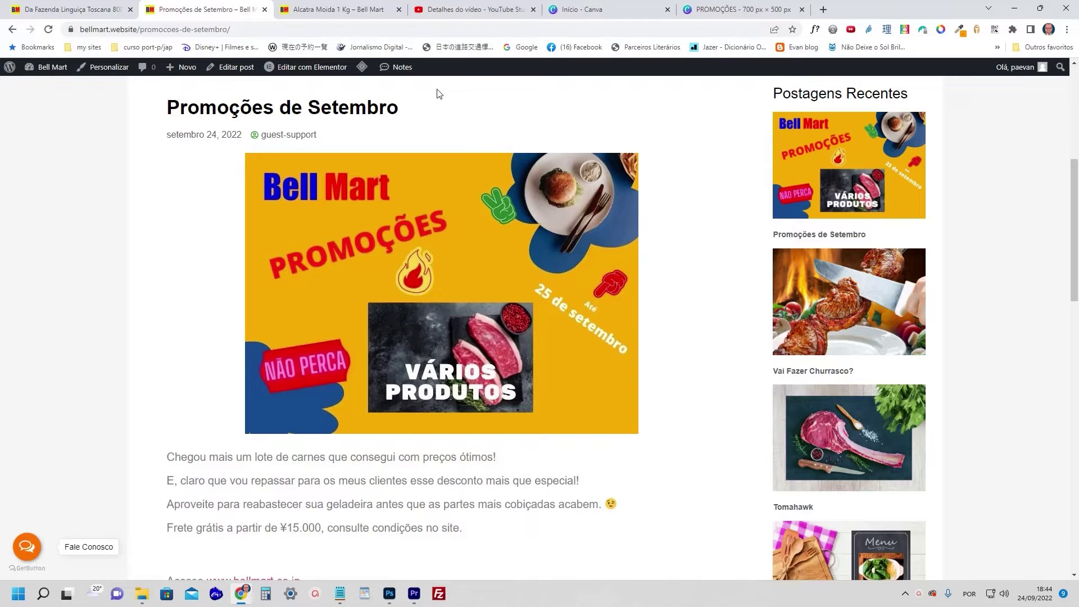
pyautogui.click(73, 9)
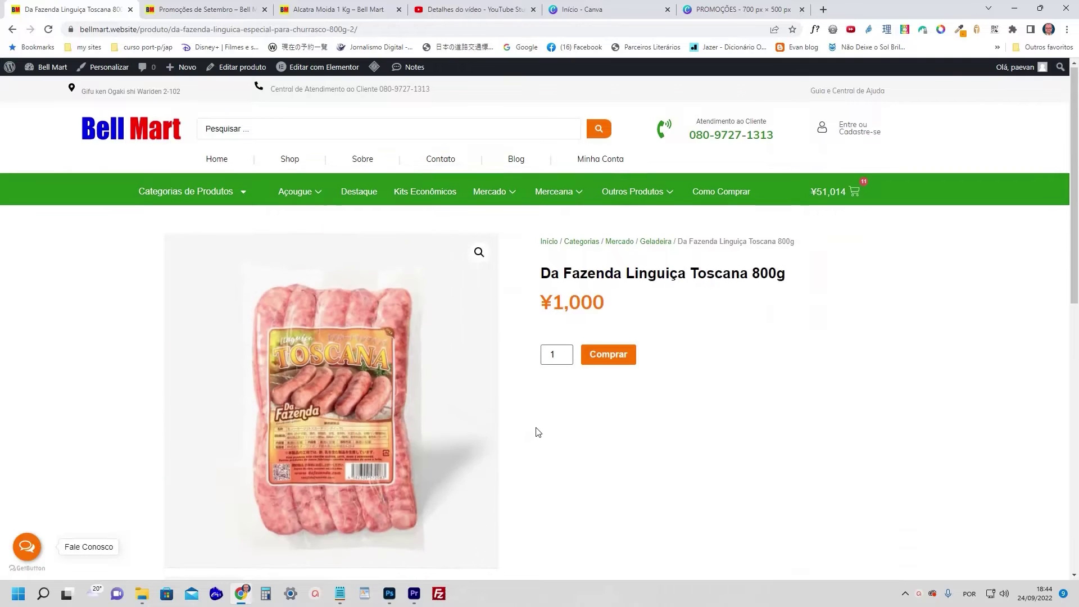
pyautogui.scroll(-1, 537, 431)
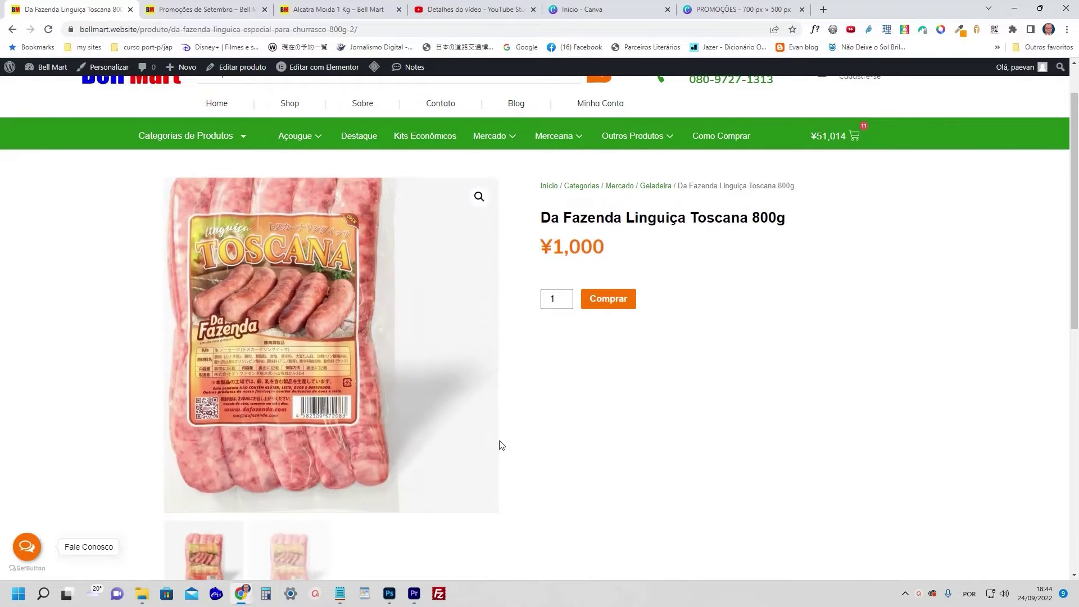
pyautogui.click(362, 9)
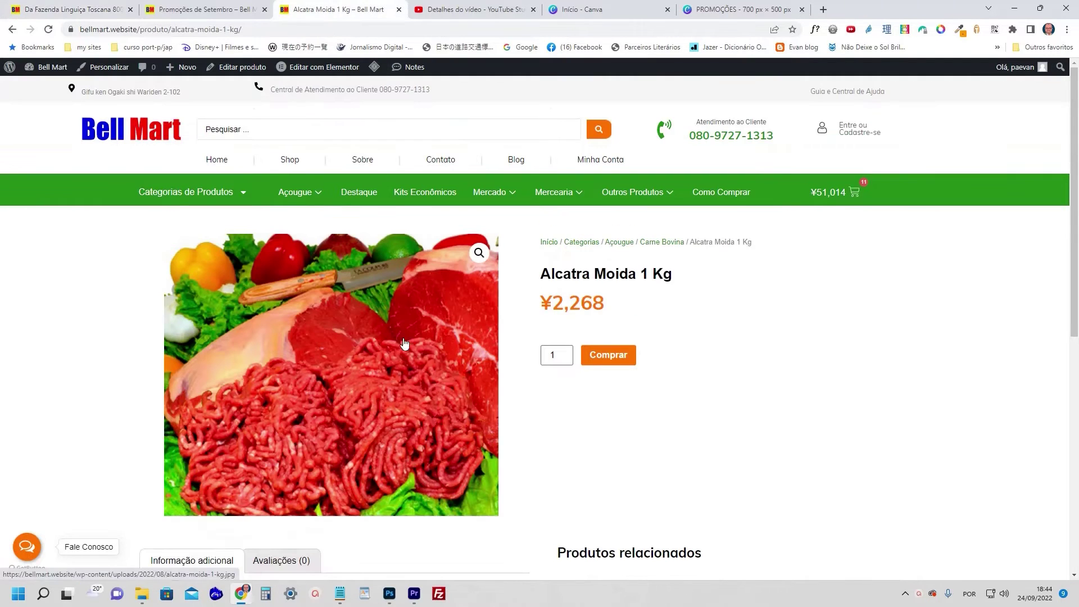
# Copy the Linguiça Toscana product image from its store page and paste it into a new 800 x 800 px Photoshop document
pyautogui.click(123, 14)
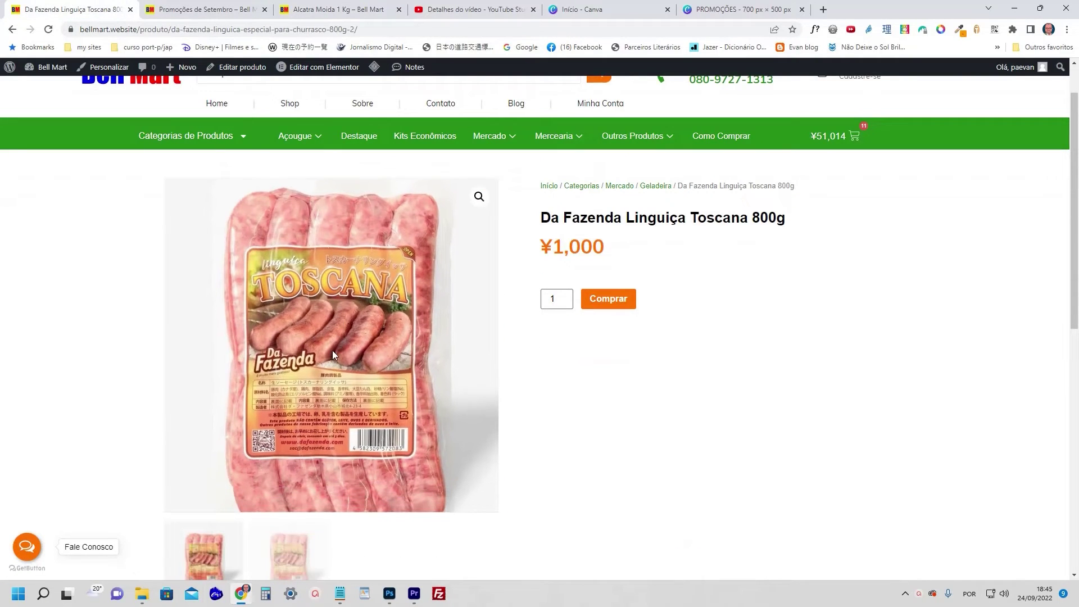
pyautogui.rightClick(332, 351)
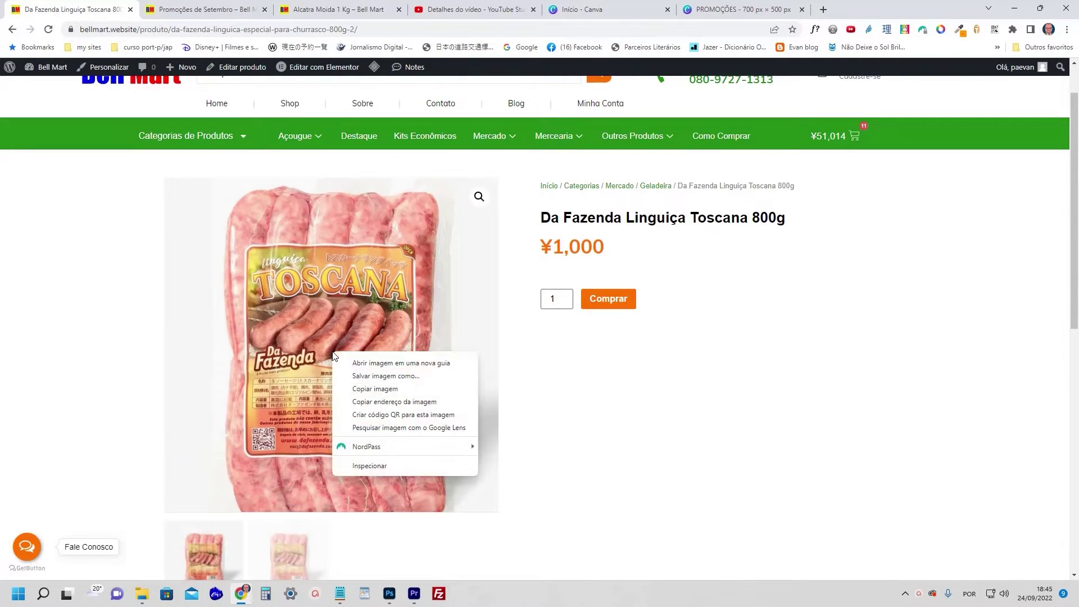
pyautogui.click(364, 389)
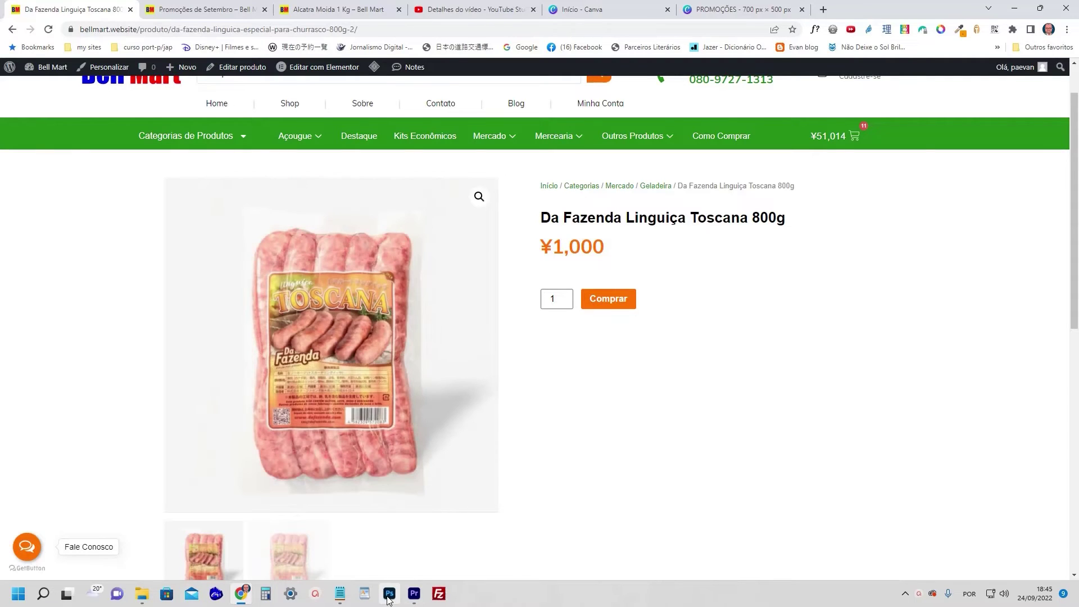
pyautogui.click(389, 594)
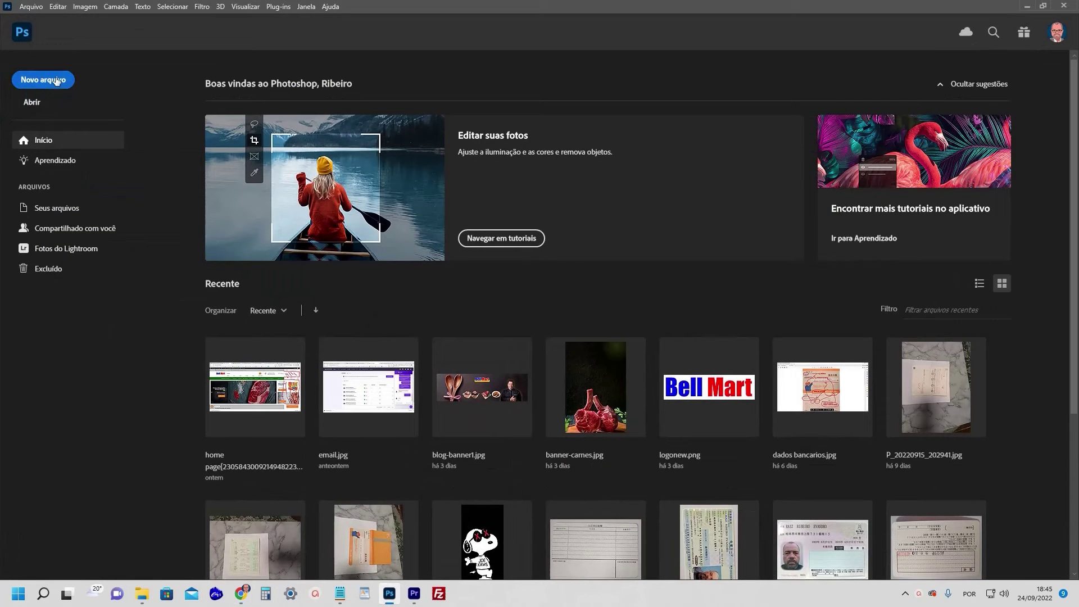
pyautogui.click(44, 79)
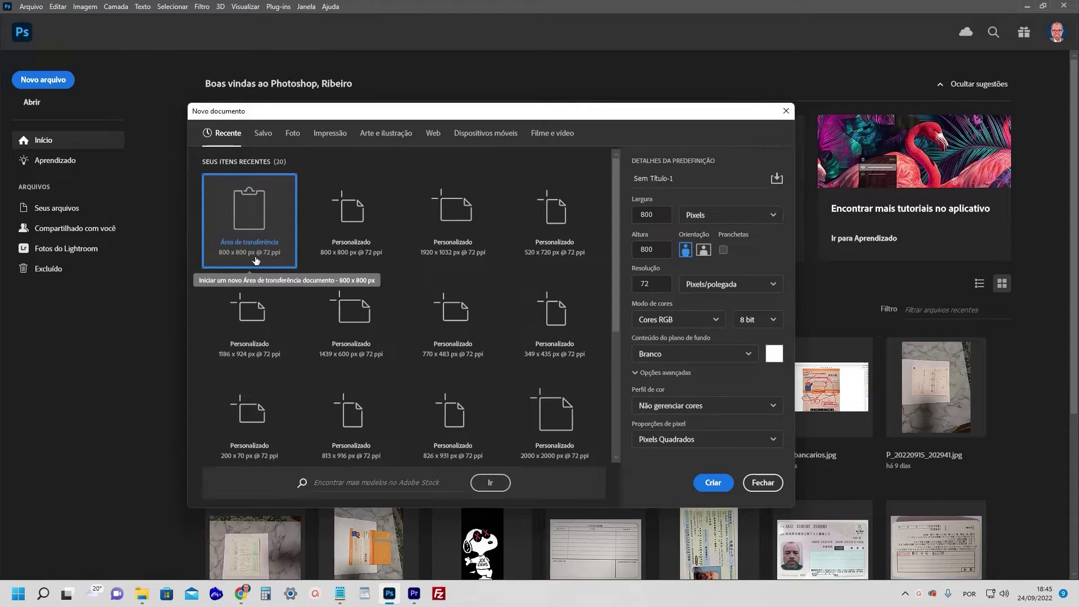
pyautogui.click(709, 479)
pyautogui.hotkey('ctrl', 'v')
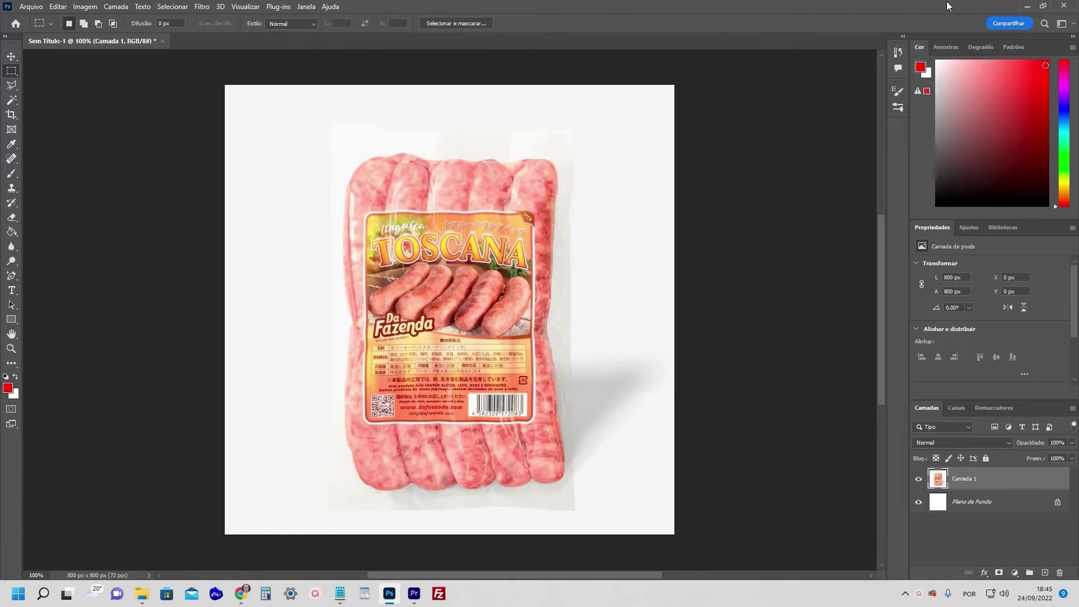
# Copy the Alcatra Moida product image from its store page and paste it into a new 448 x 378 px Photoshop document
pyautogui.click(1027, 6)
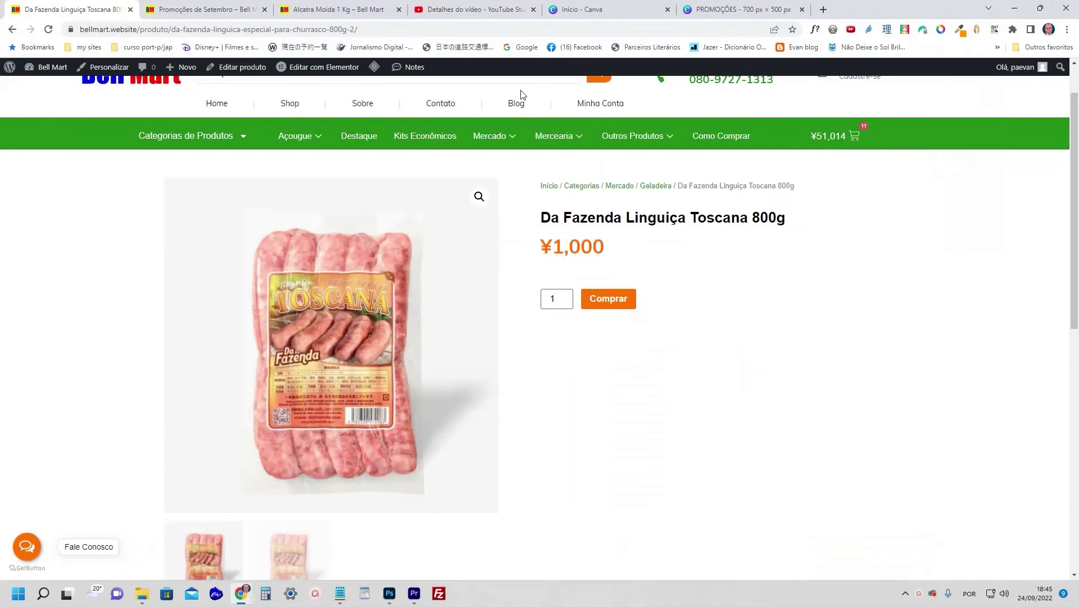
pyautogui.click(332, 9)
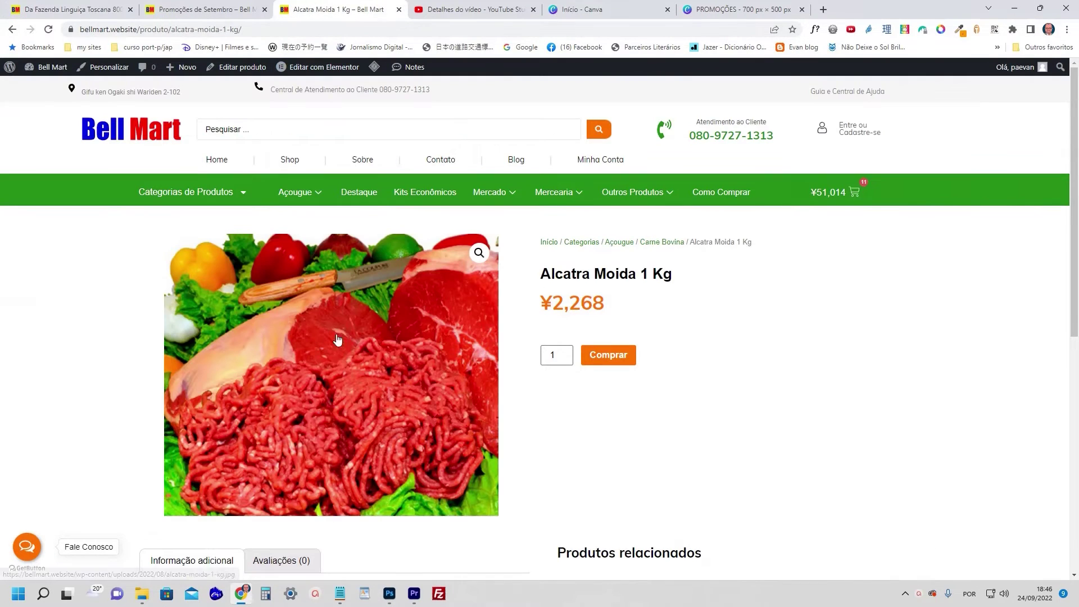
pyautogui.rightClick(316, 414)
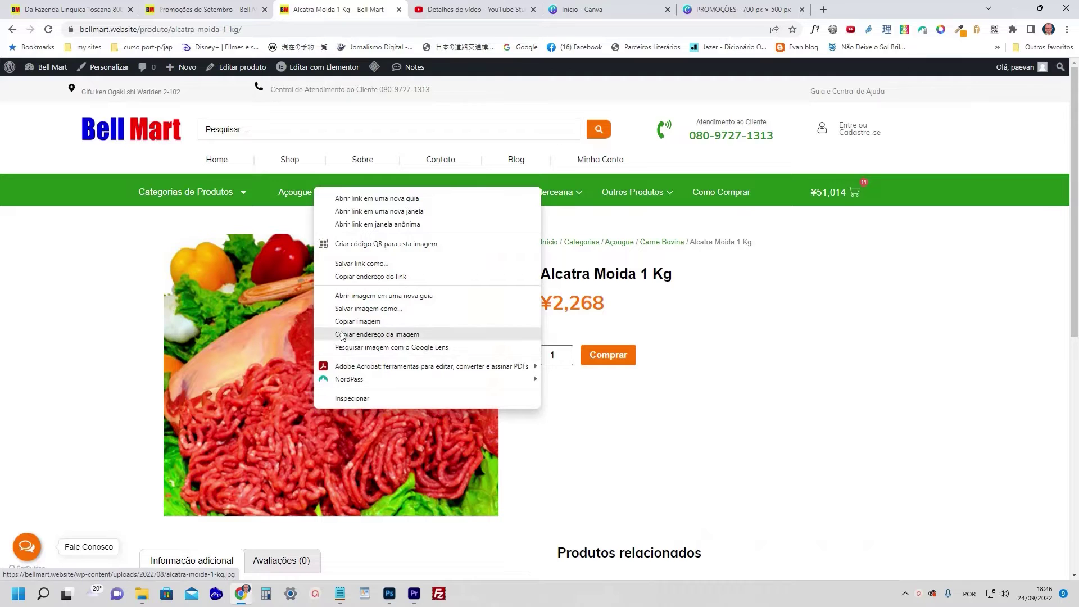
pyautogui.click(359, 321)
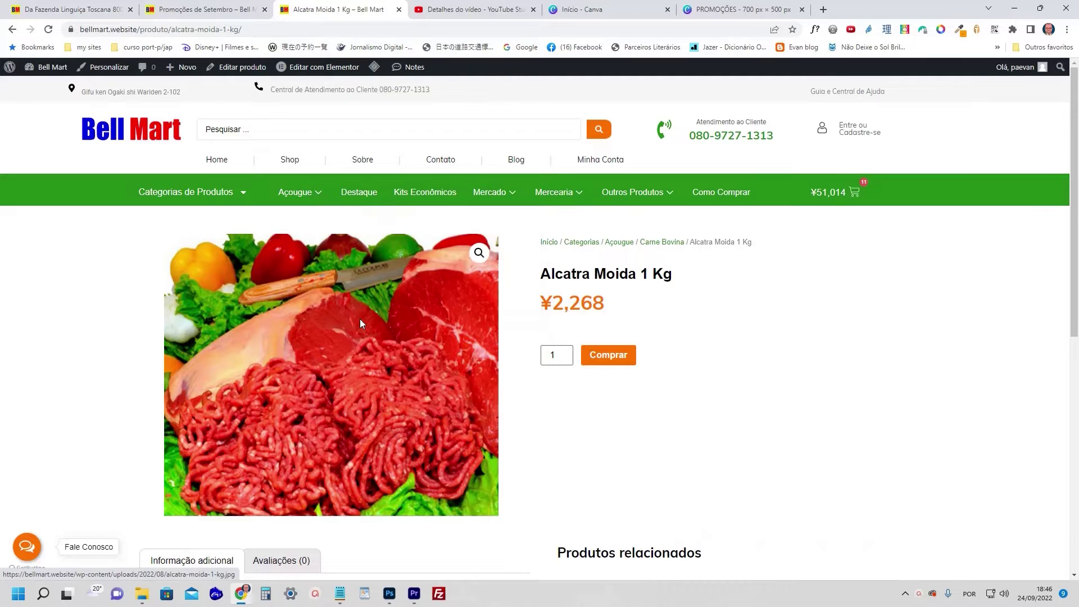
pyautogui.click(389, 593)
pyautogui.click(35, 7)
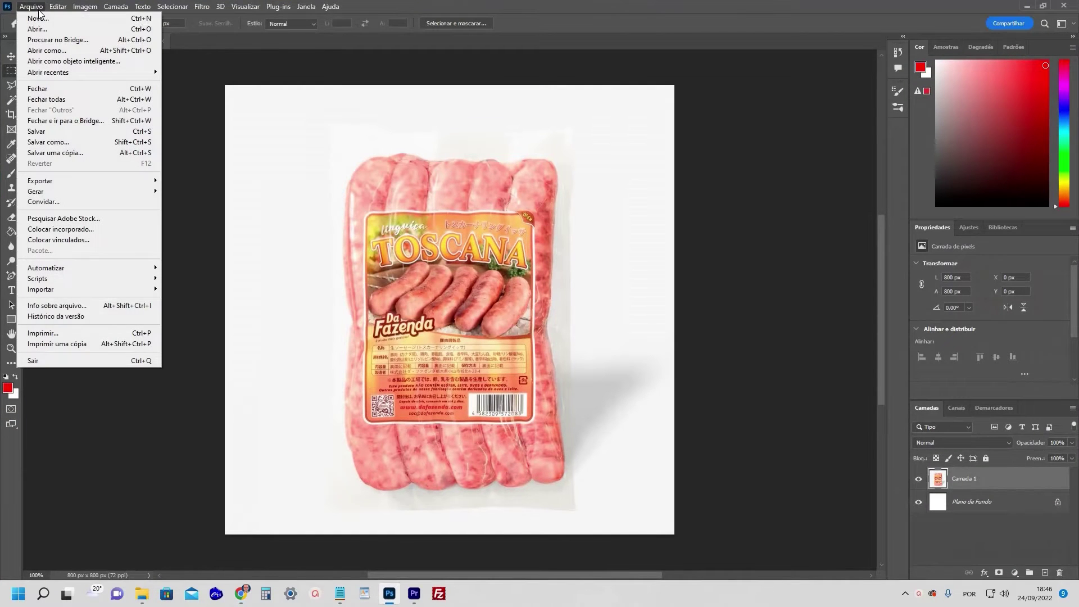
pyautogui.click(38, 18)
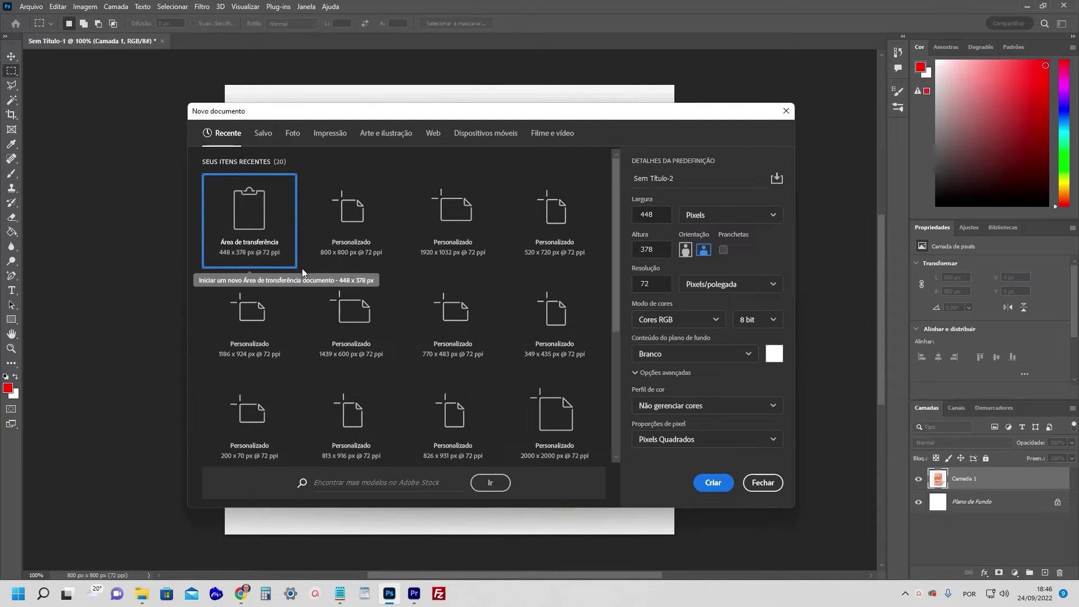
pyautogui.click(712, 486)
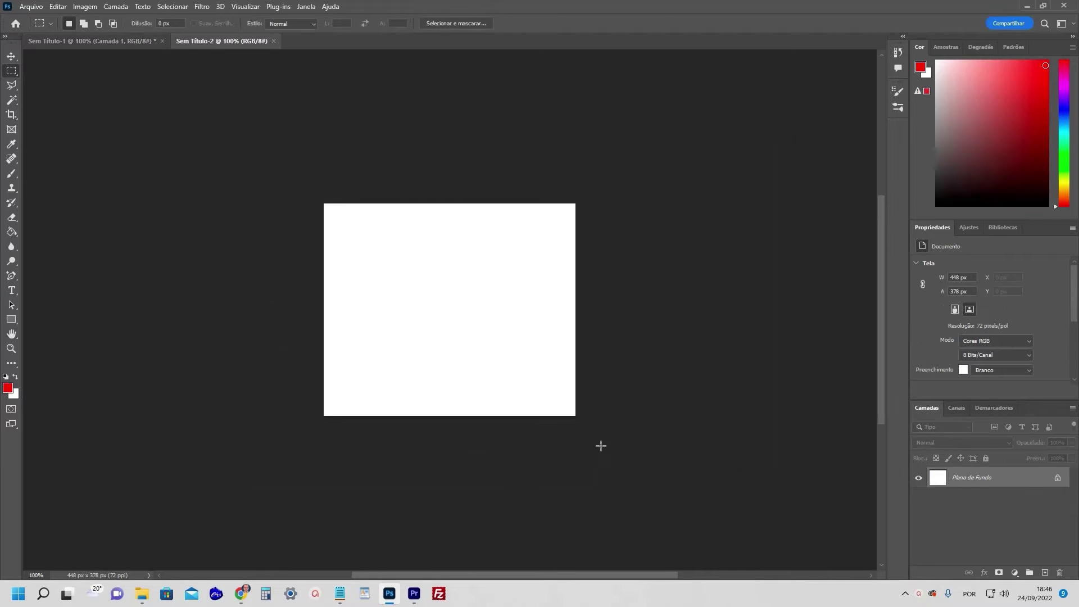
pyautogui.hotkey('ctrl', 'v')
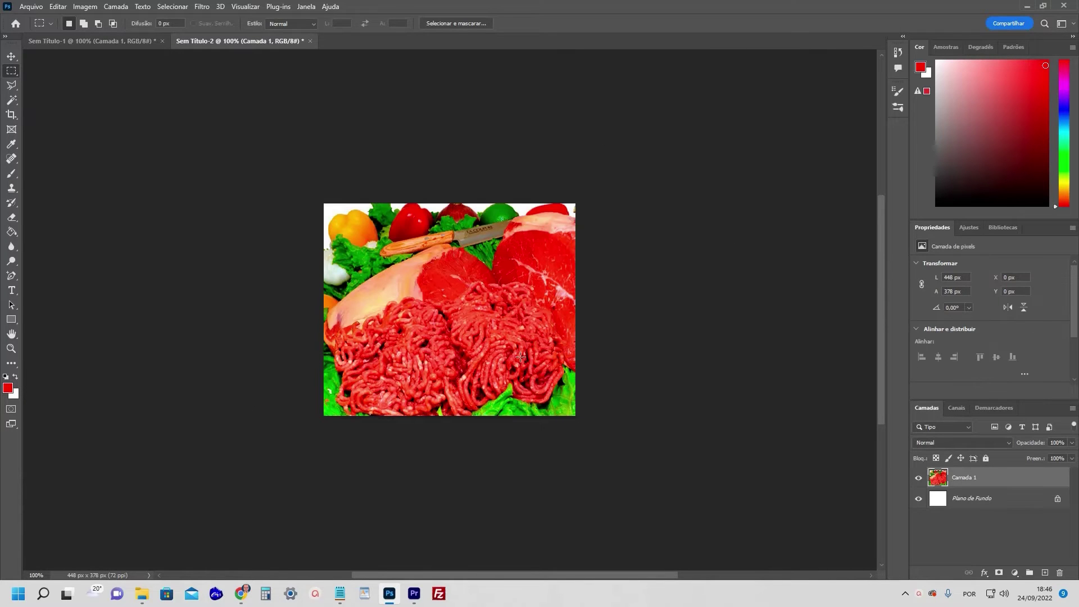
# Paste the Alcatra Moida image over the sausage picture in the 800 x 800 px document, then return to the browser
pyautogui.click(127, 42)
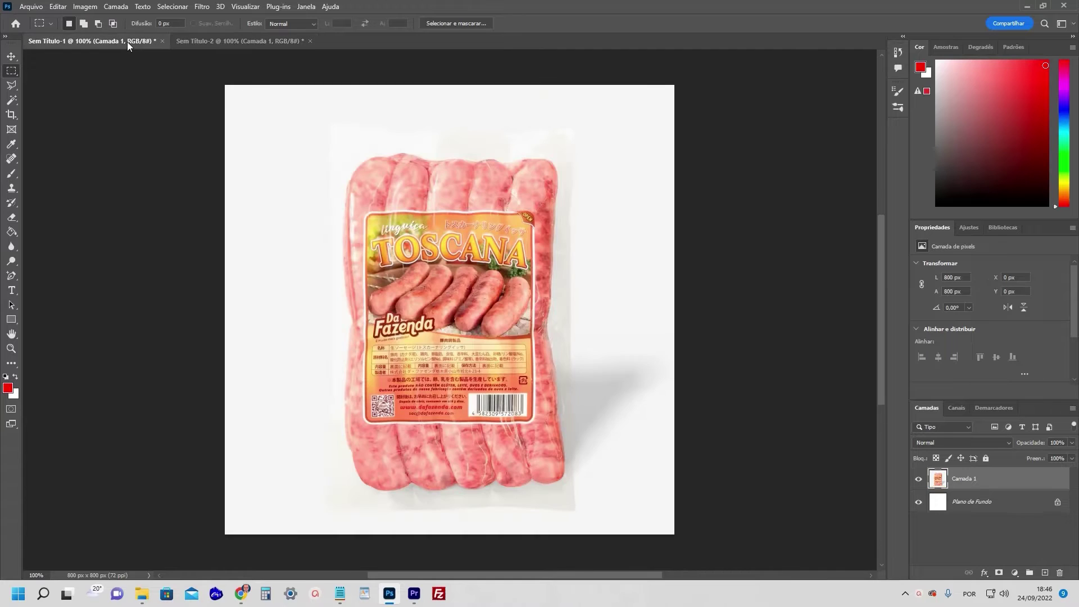
pyautogui.hotkey('ctrl', 'v')
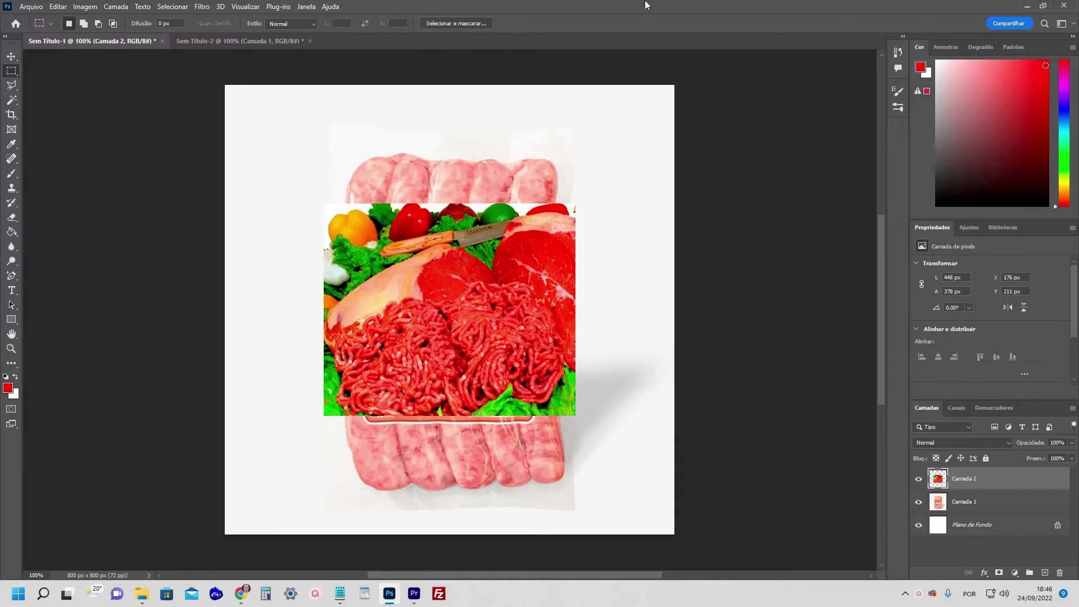
pyautogui.click(1027, 6)
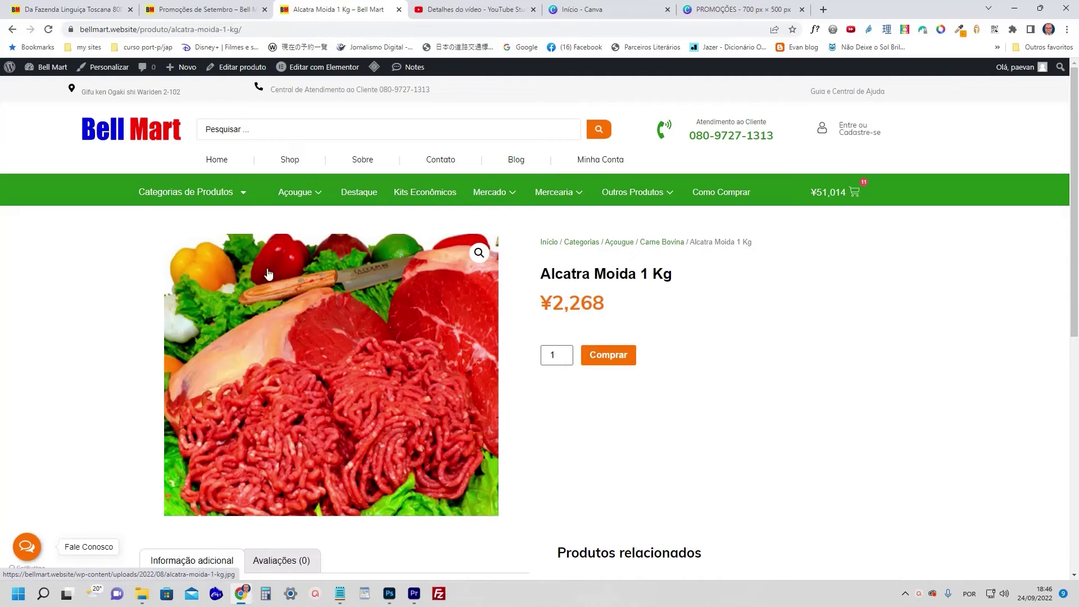
# Compare how both product images appear on their store pages with their overlaid sizes in Photoshop
pyautogui.click(104, 12)
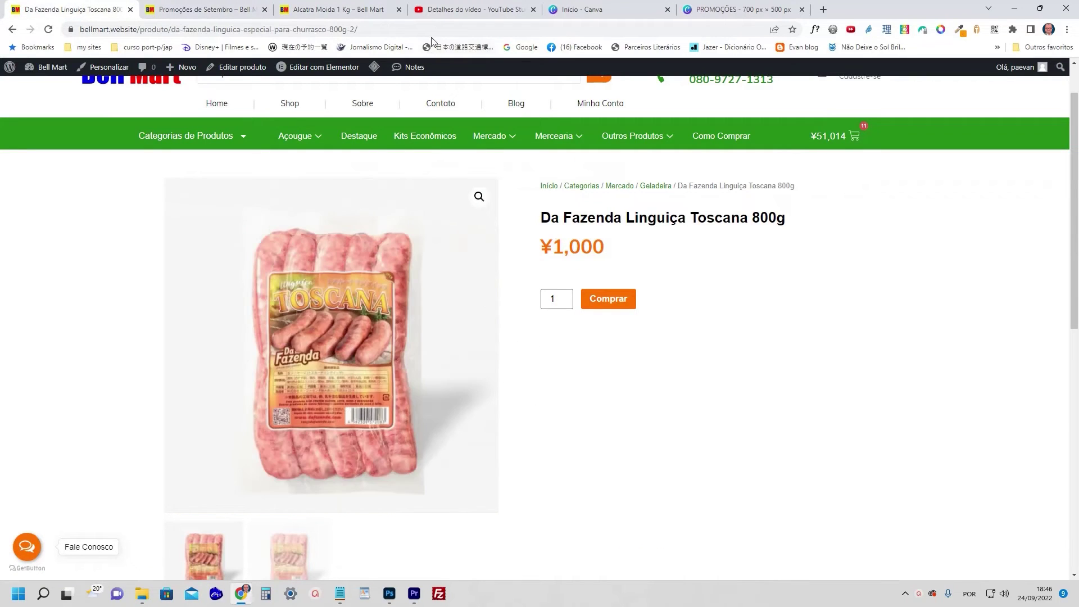
pyautogui.click(321, 12)
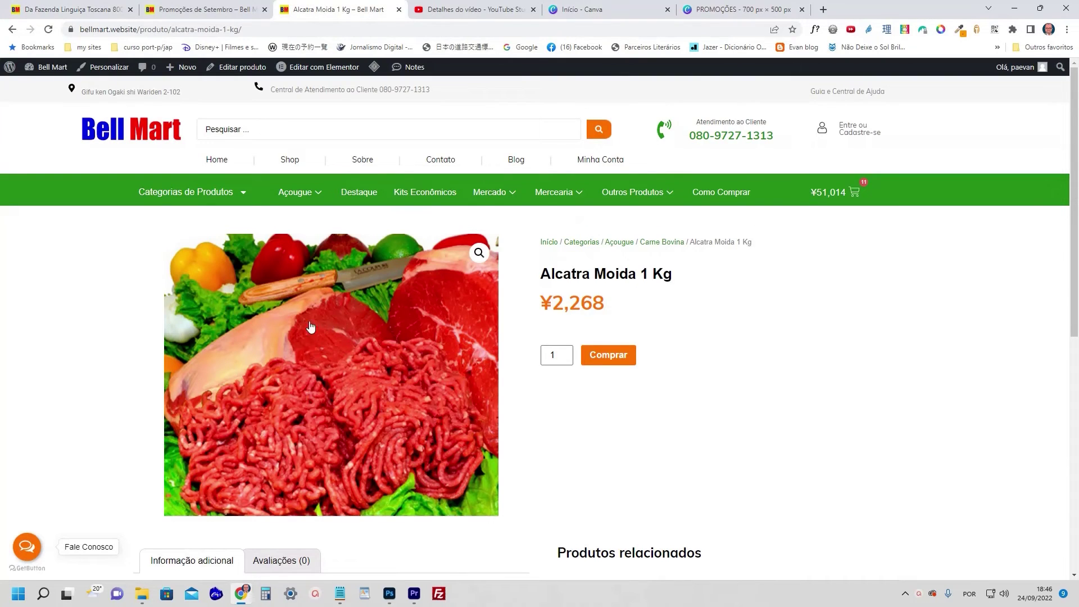
pyautogui.click(390, 596)
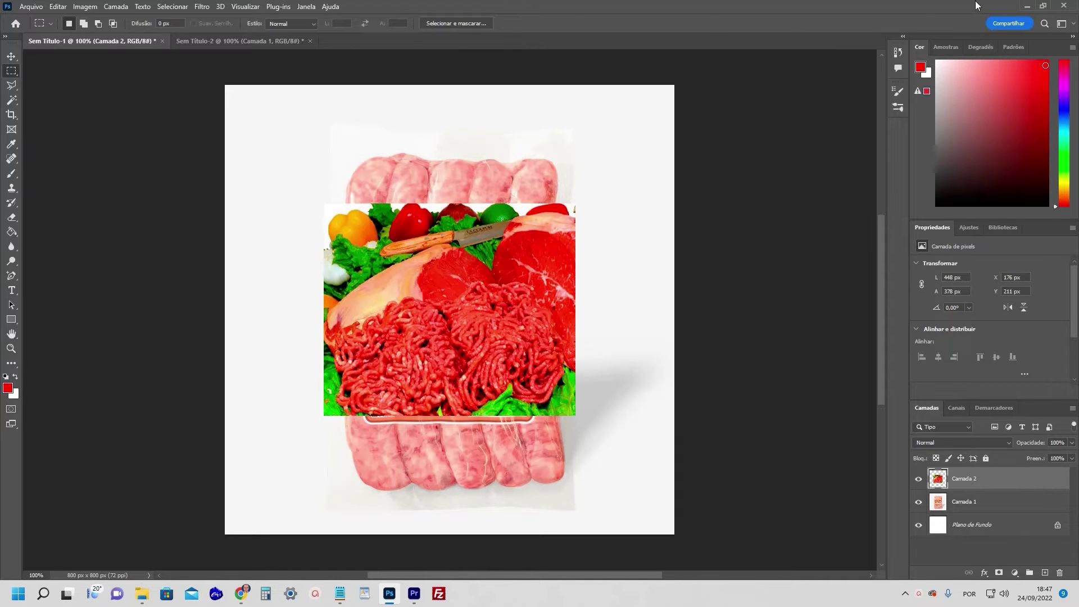
pyautogui.click(1027, 6)
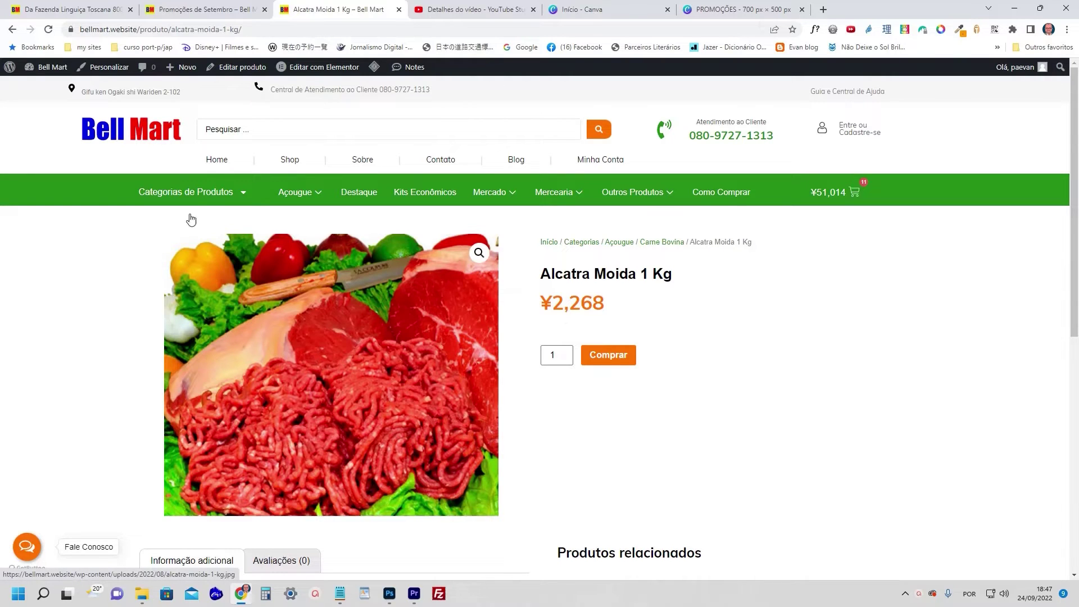
# Open the store's home page and examine the product images in the Produtos em Promoção section
pyautogui.click(71, 9)
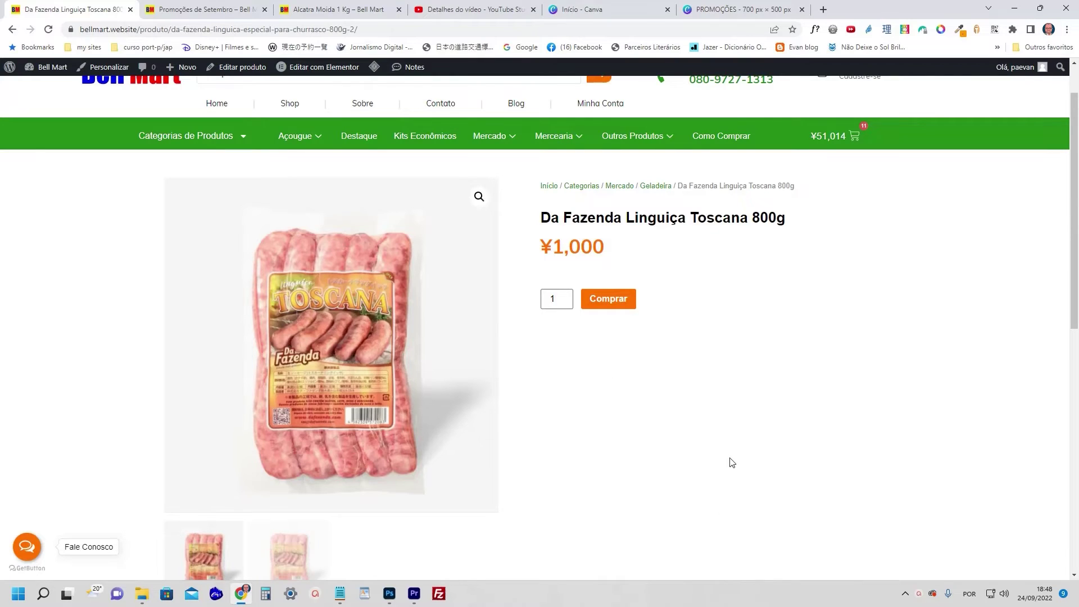
pyautogui.click(223, 108)
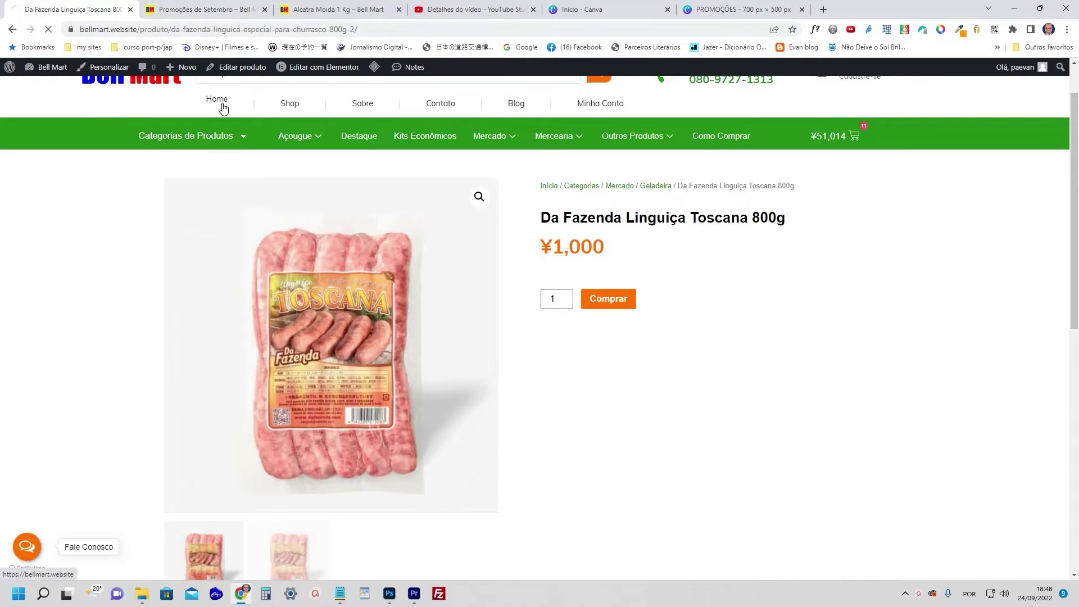
pyautogui.scroll(-1, 580, 329)
pyautogui.scroll(-10, 581, 329)
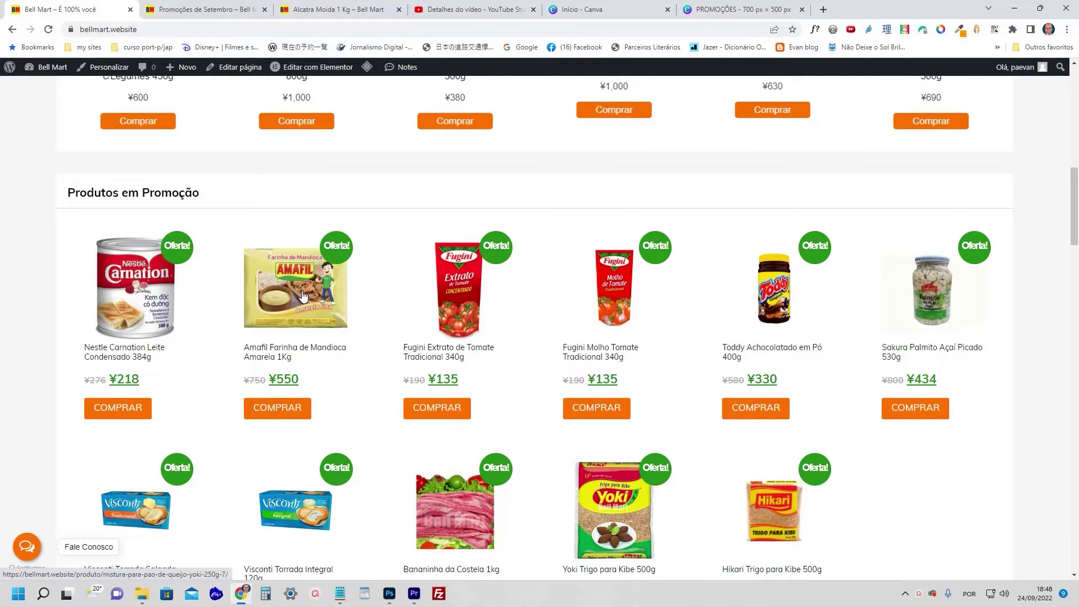
pyautogui.scroll(-2, 325, 328)
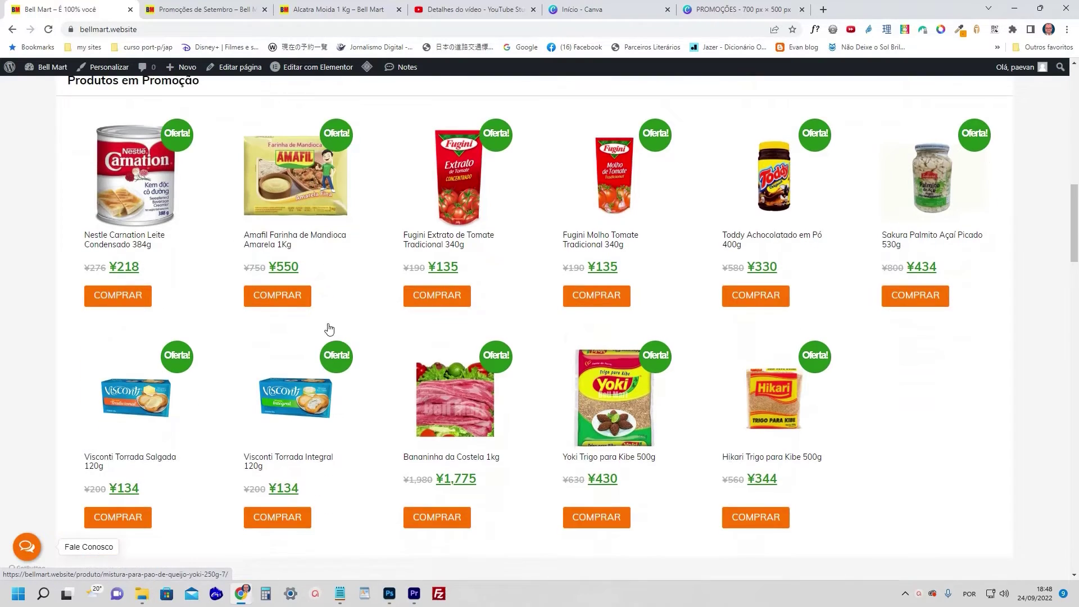
pyautogui.scroll(1, 331, 291)
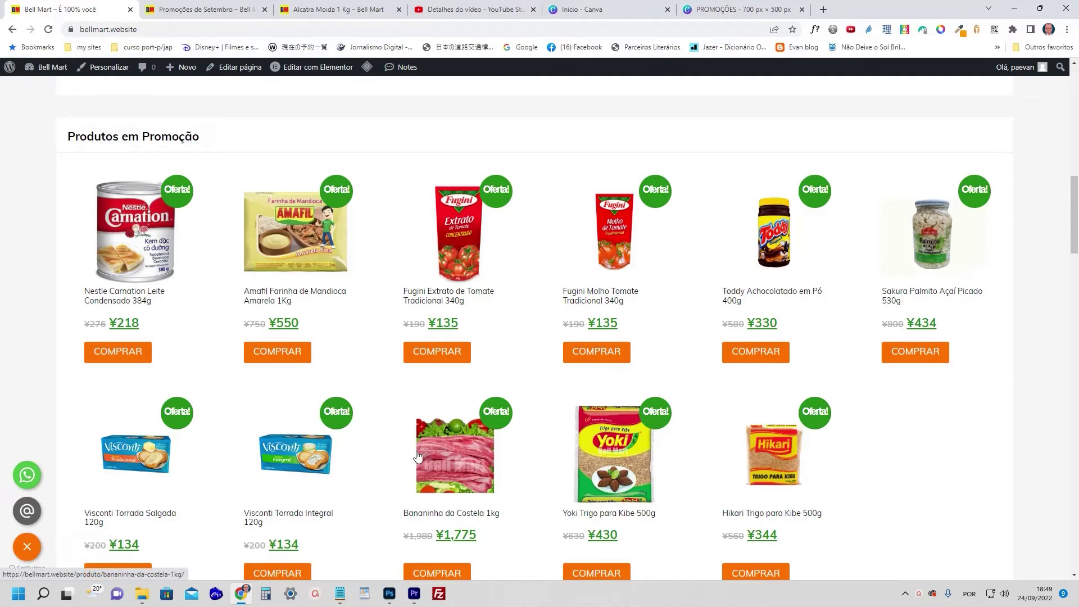
# Examine the product images in the home page's Os Mais Procurados da Semana section
pyautogui.scroll(5, 414, 456)
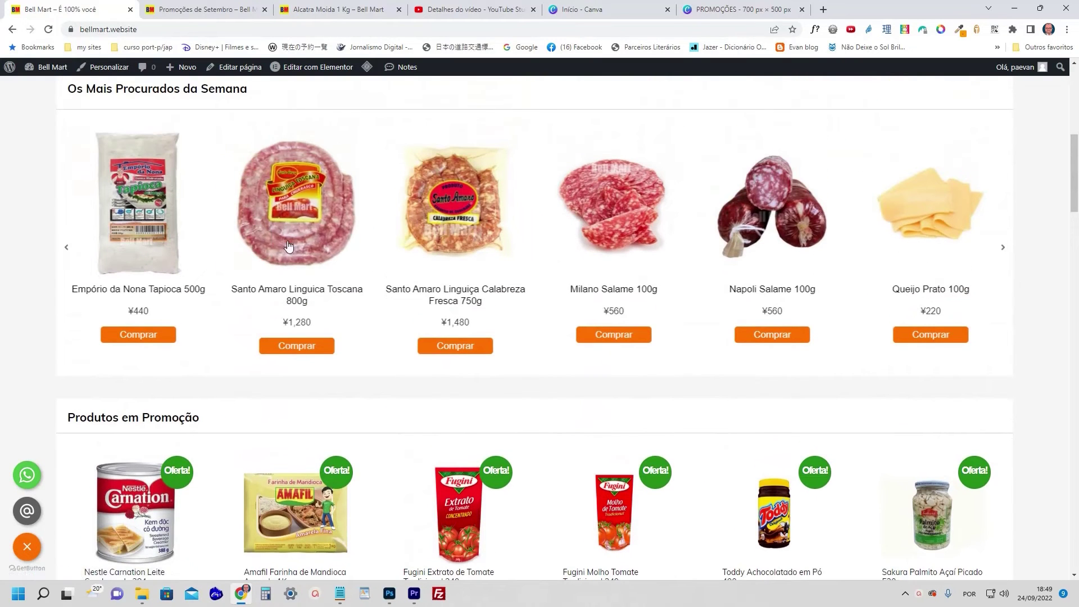
pyautogui.scroll(3, 337, 253)
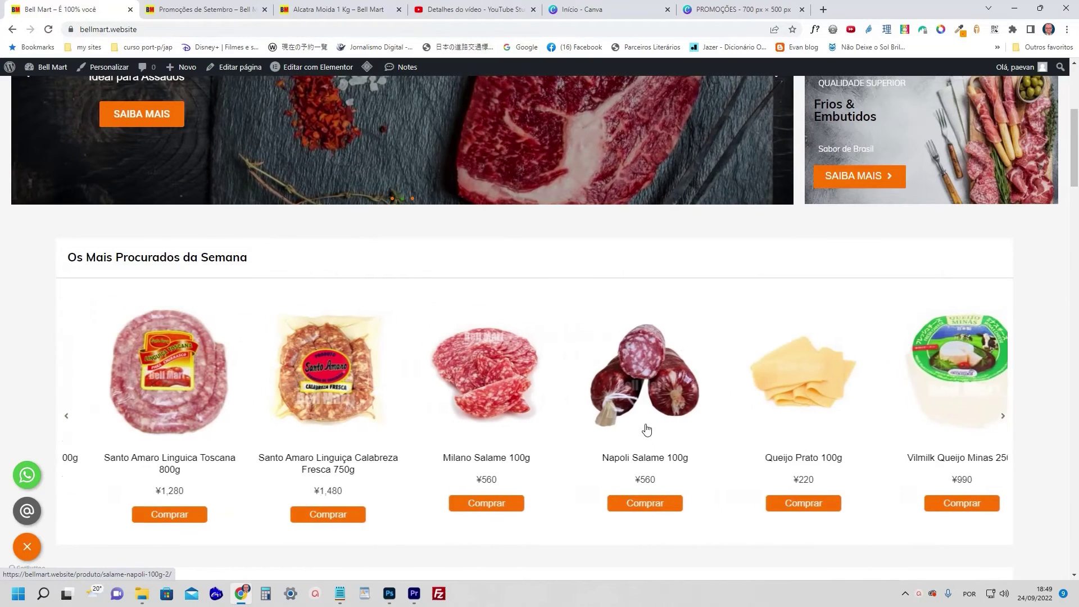
pyautogui.scroll(2, 647, 433)
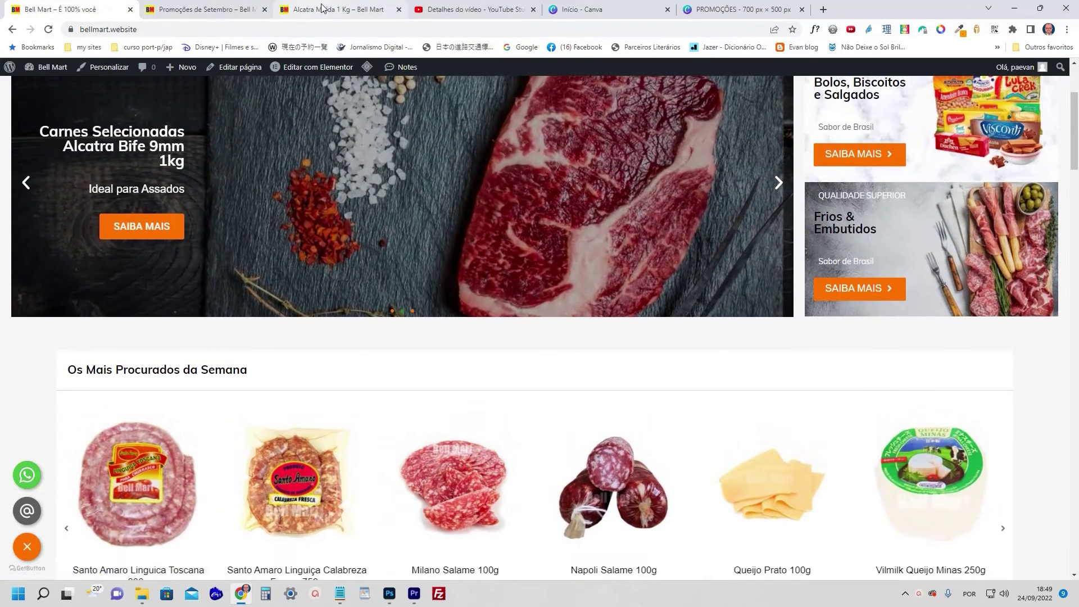
# Copy the yellow promotional banner image from the Promoções de Setembro blog post
pyautogui.click(229, 11)
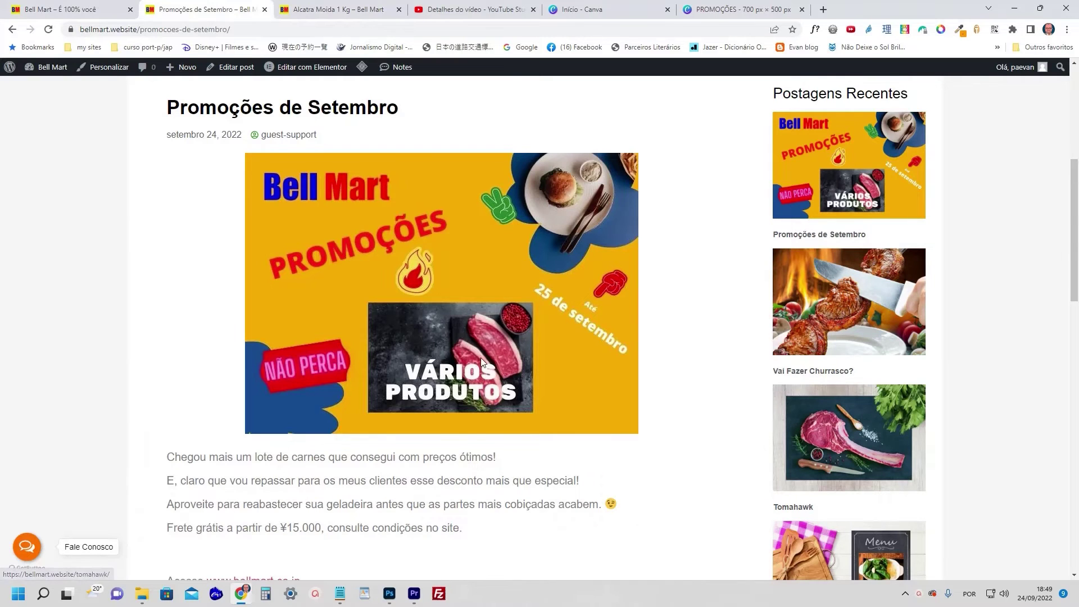
pyautogui.rightClick(447, 275)
pyautogui.click(483, 317)
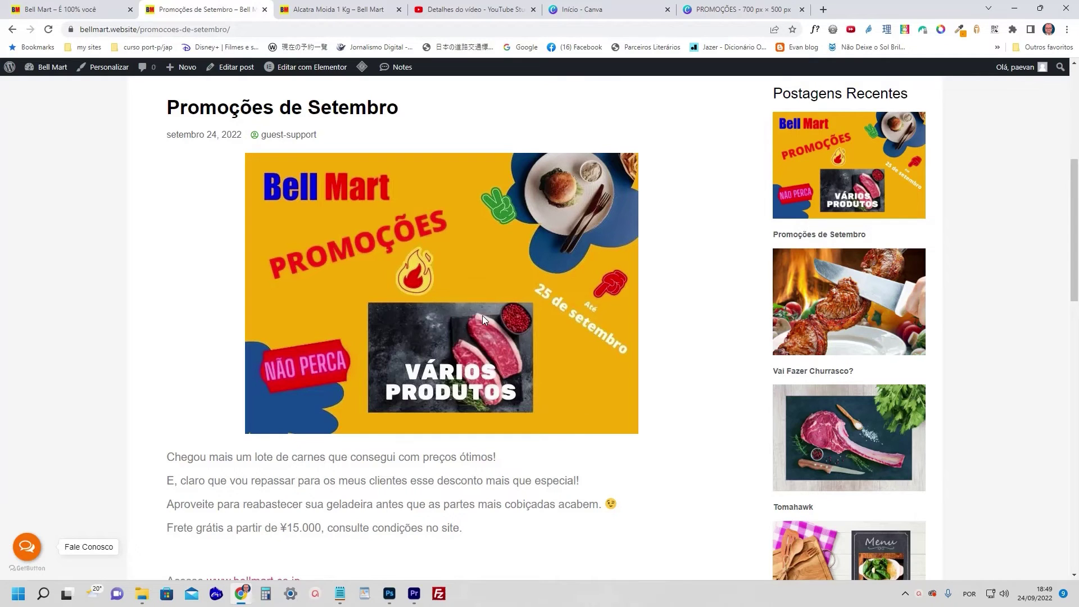
# Switch to Photoshop and close both open product image documents without saving
pyautogui.click(390, 593)
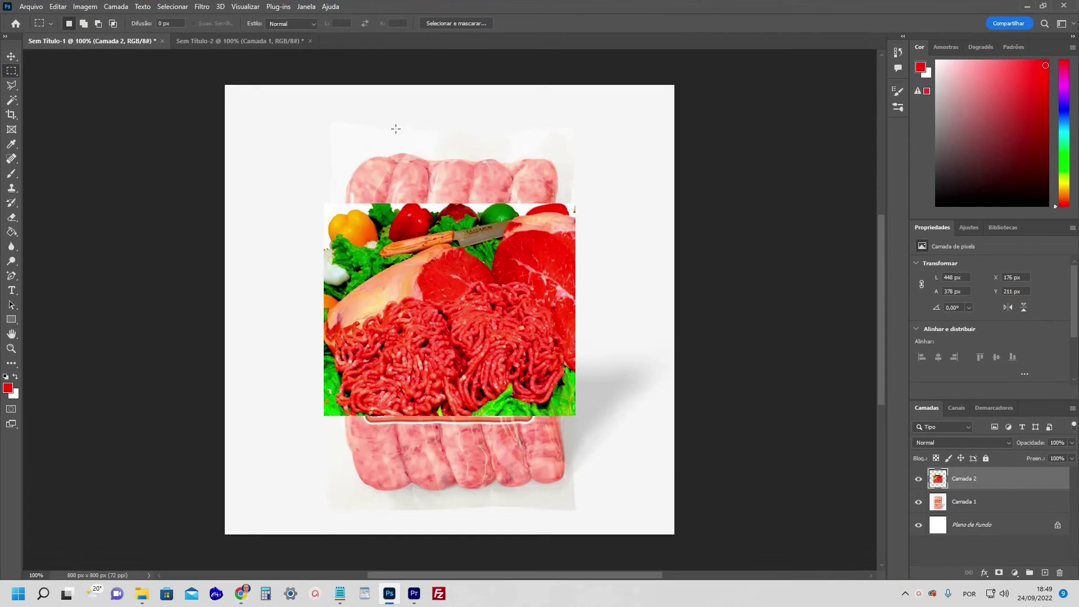
pyautogui.click(162, 41)
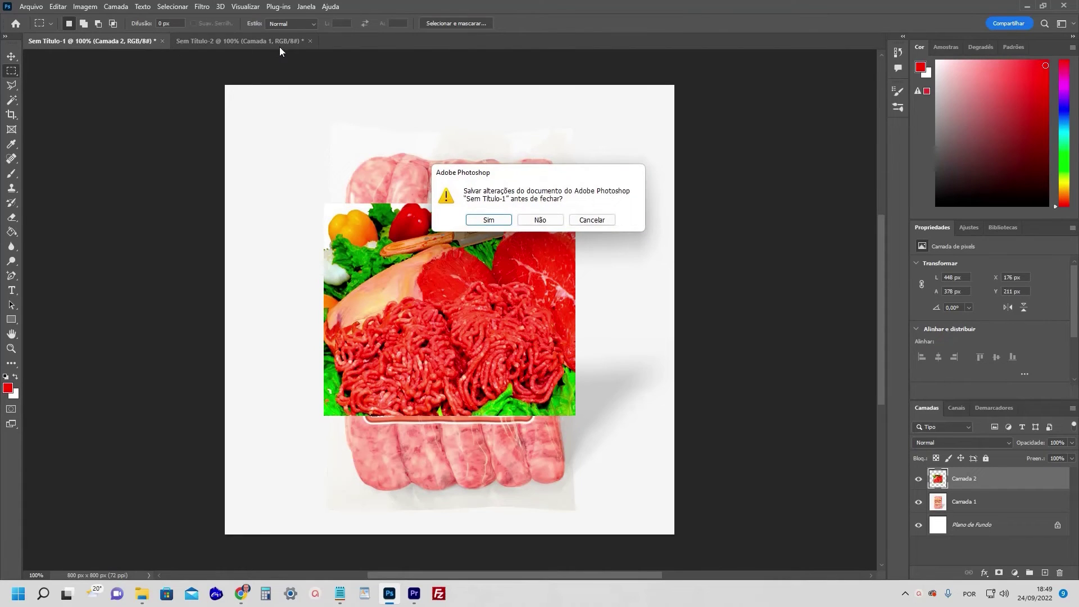
pyautogui.click(550, 221)
pyautogui.click(162, 41)
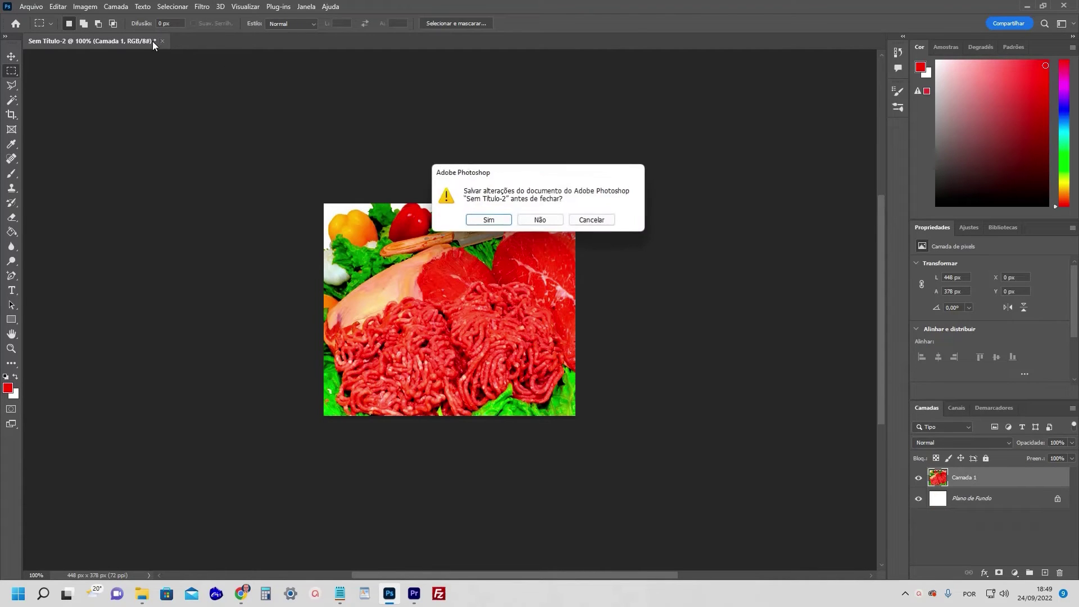
pyautogui.click(539, 220)
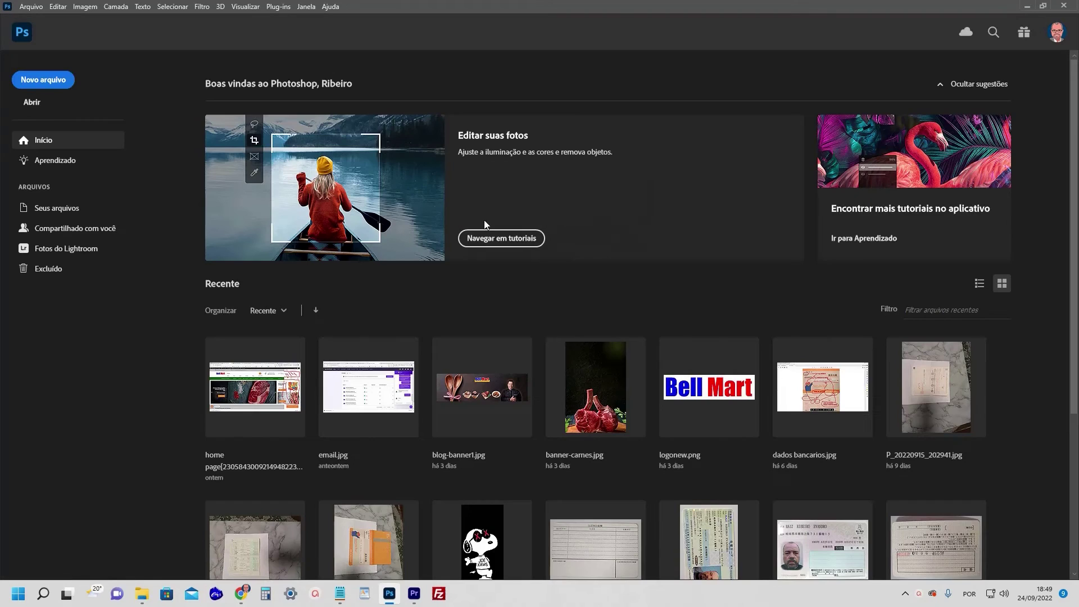
# Create a new 700 x 500 px document and paste the promotional banner image into it
pyautogui.click(50, 80)
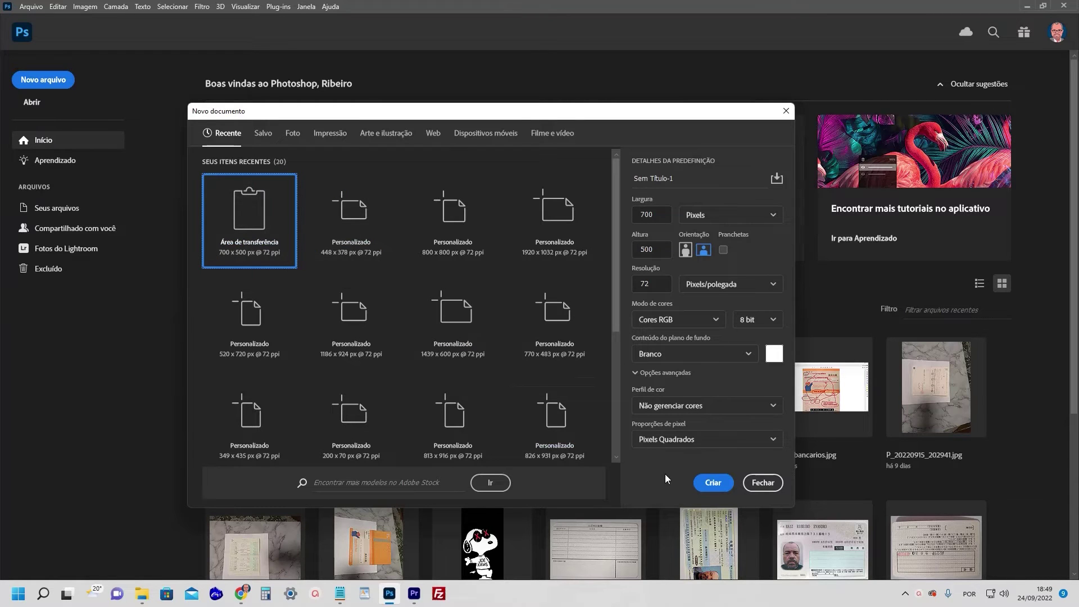
pyautogui.click(714, 484)
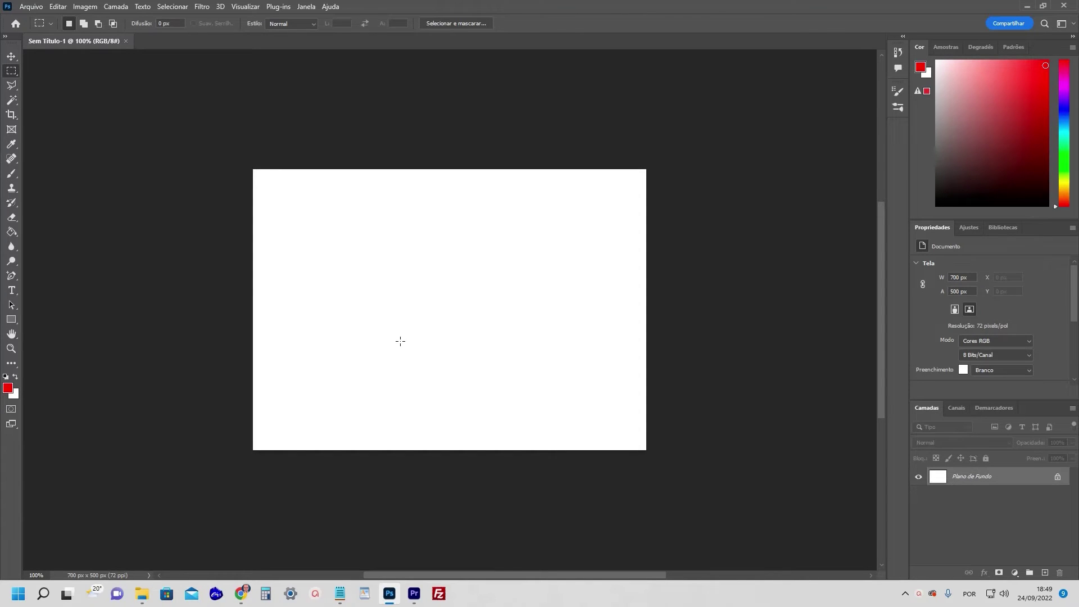
pyautogui.hotkey('ctrl', 'v')
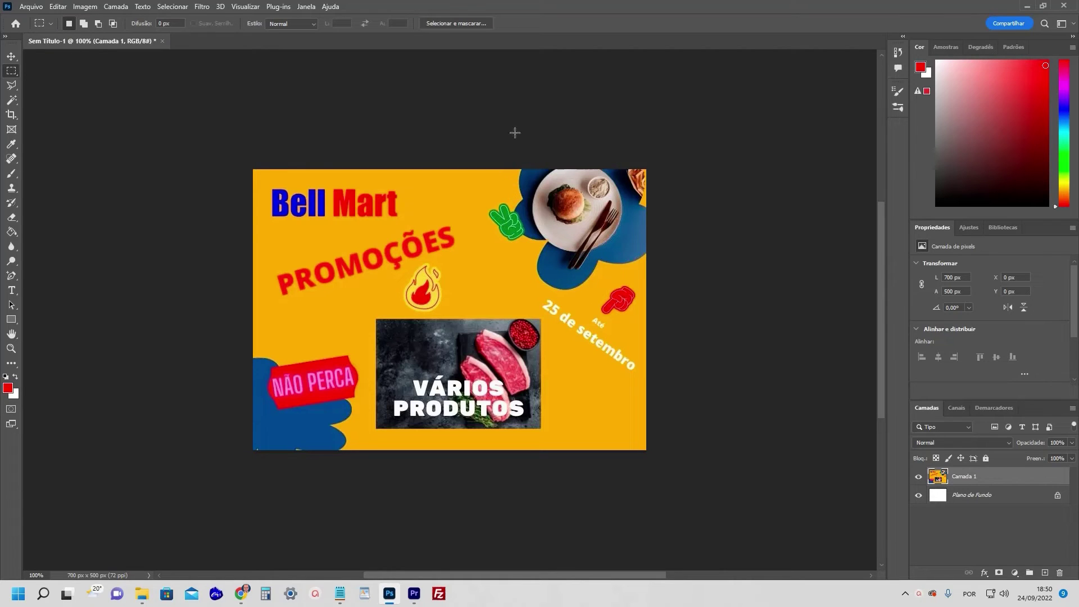
# Return to the browser and review how the banner and header images appear on the Promoções de Setembro post
pyautogui.click(1027, 9)
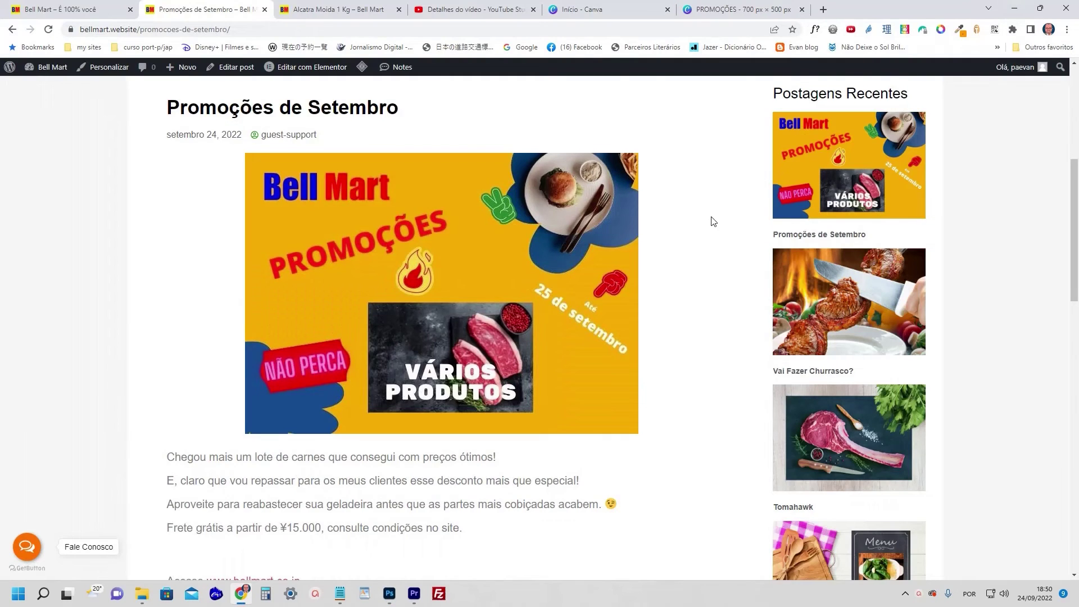
pyautogui.scroll(5, 711, 219)
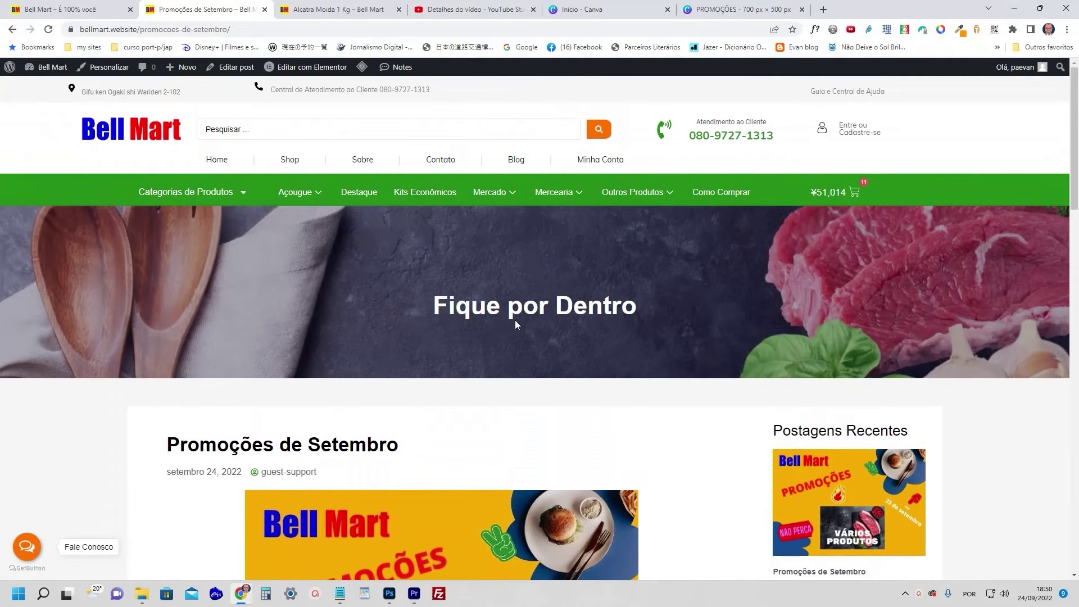
pyautogui.scroll(-5, 515, 319)
pyautogui.scroll(4, 507, 289)
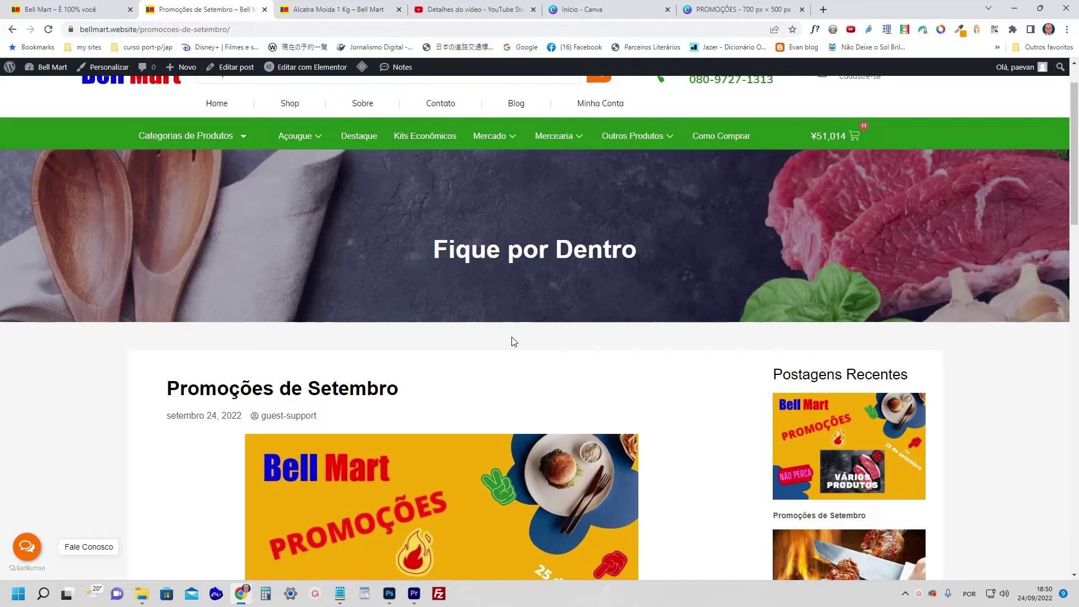
# Open the store's home page and capture the browser window with the main banner carousel in view
pyautogui.click(220, 109)
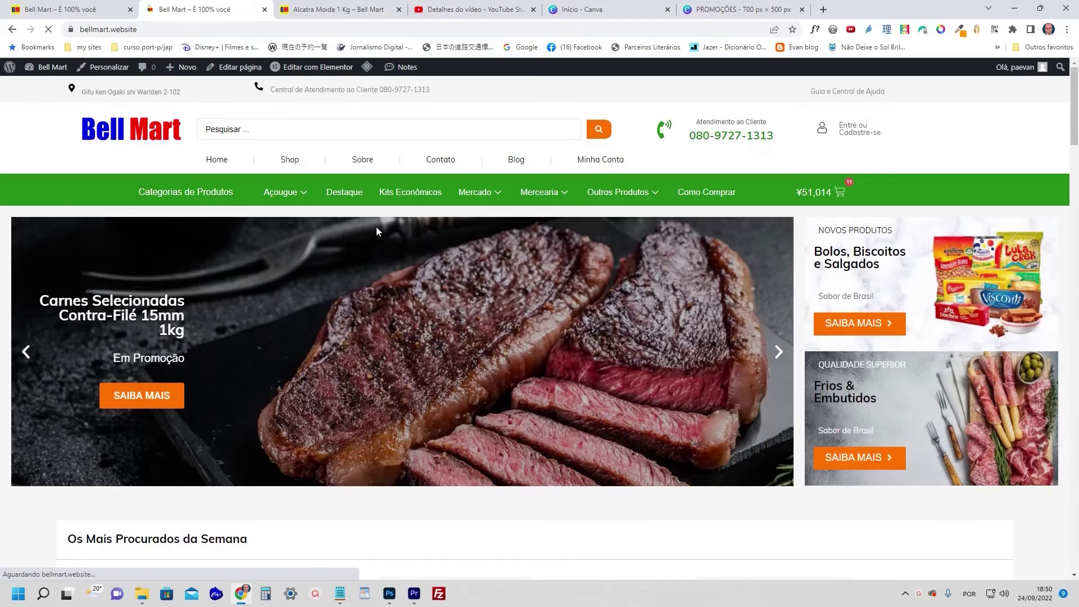
pyautogui.scroll(-3, 376, 231)
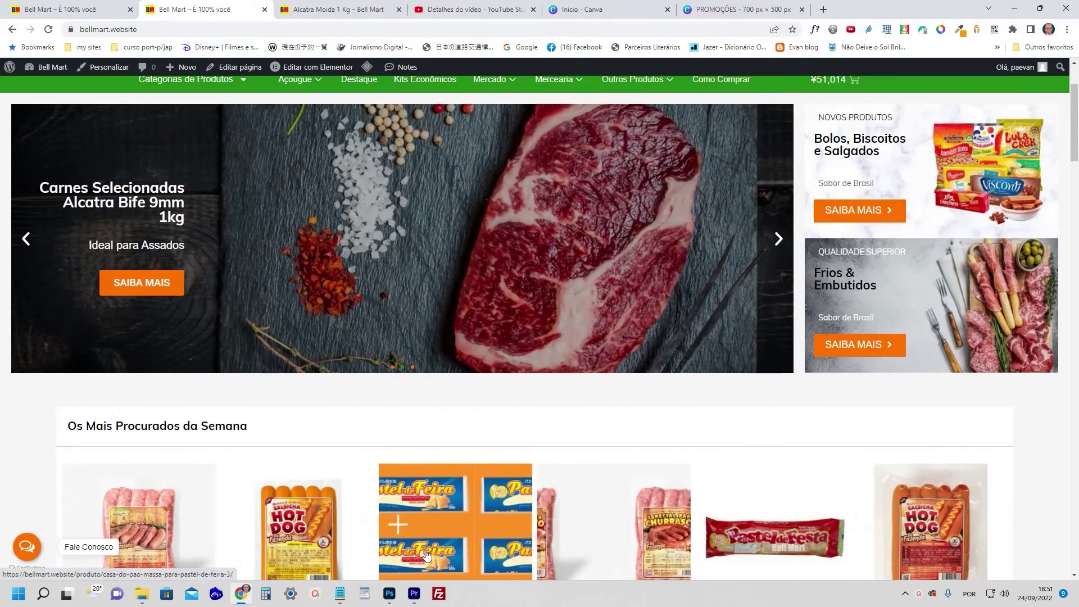
# In Photoshop, close the promotional banner document without saving and paste the home page capture into a new 1920 x 1032 px document
pyautogui.click(391, 597)
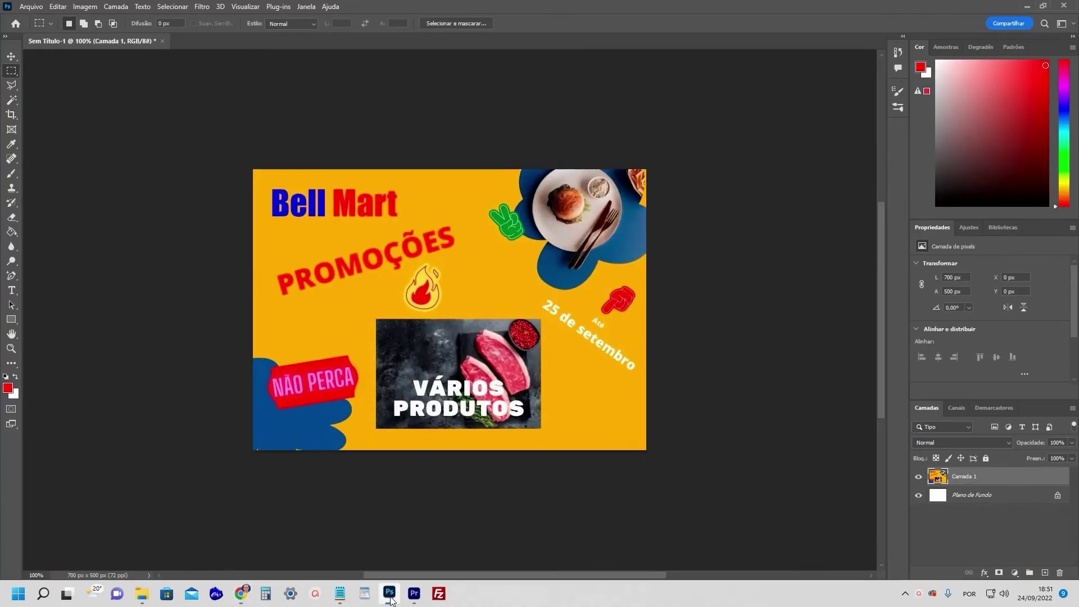
pyautogui.click(162, 43)
pyautogui.click(538, 219)
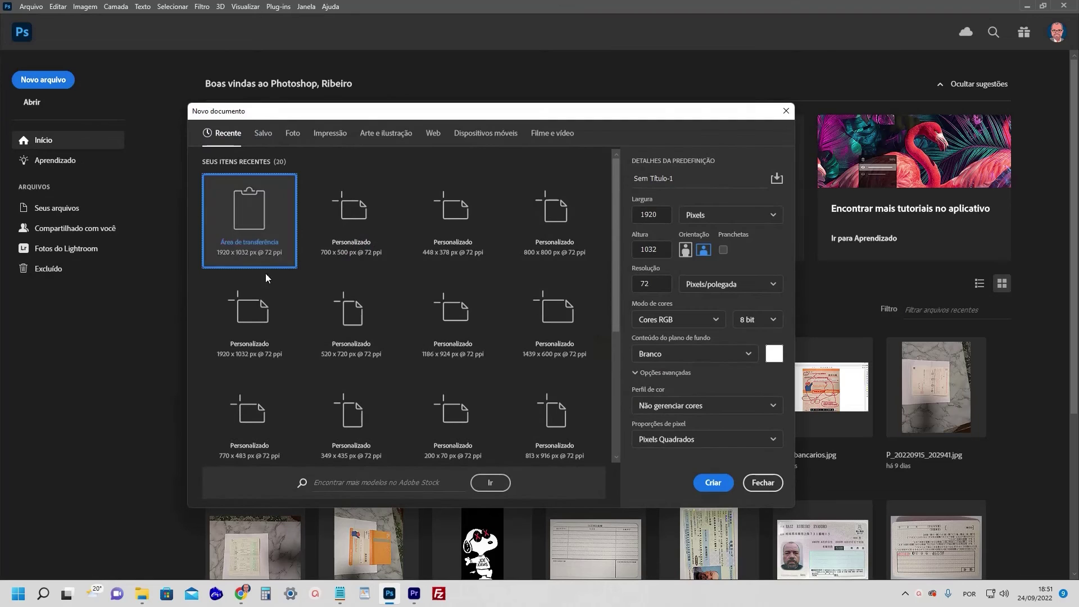
pyautogui.click(703, 489)
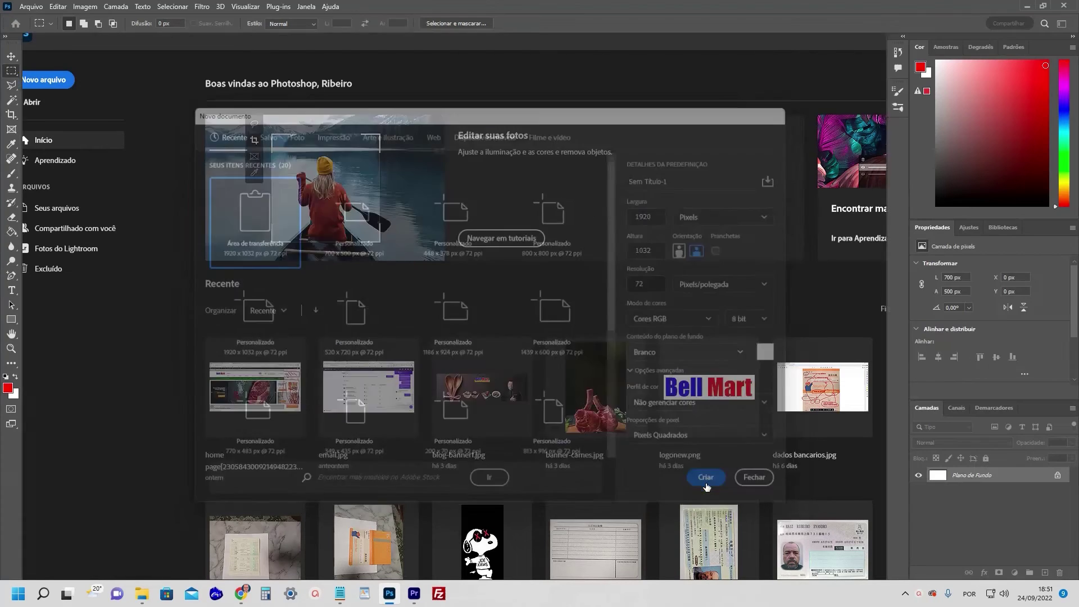
pyautogui.hotkey('ctrl', 'v')
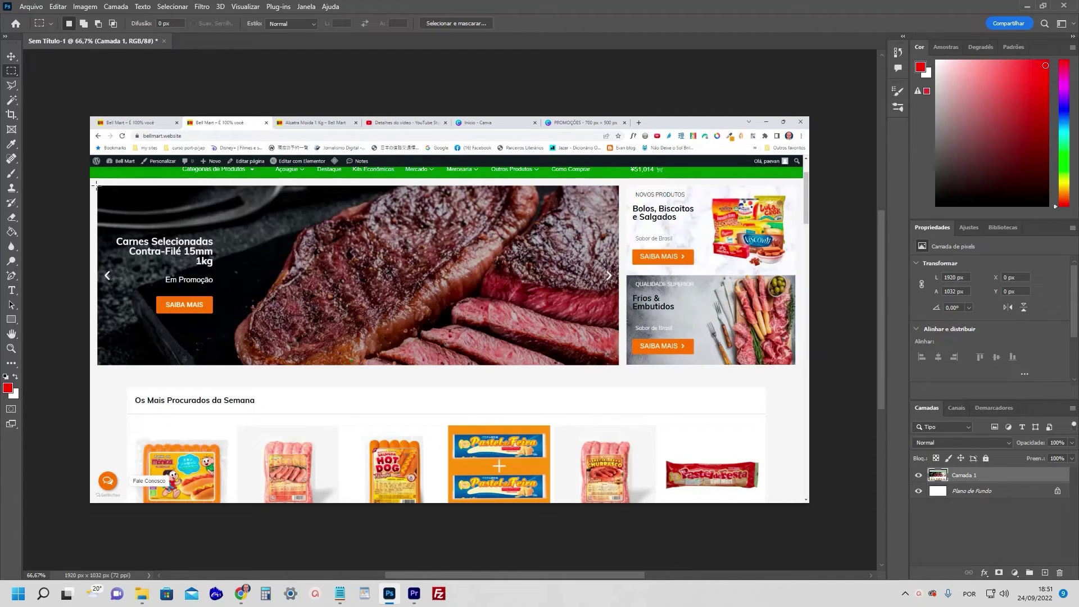
# Copy the Contra-Filé main banner area from the capture and paste it into a new 1395 x 483 px document
pyautogui.moveTo(96, 185); pyautogui.dragTo(619, 367)
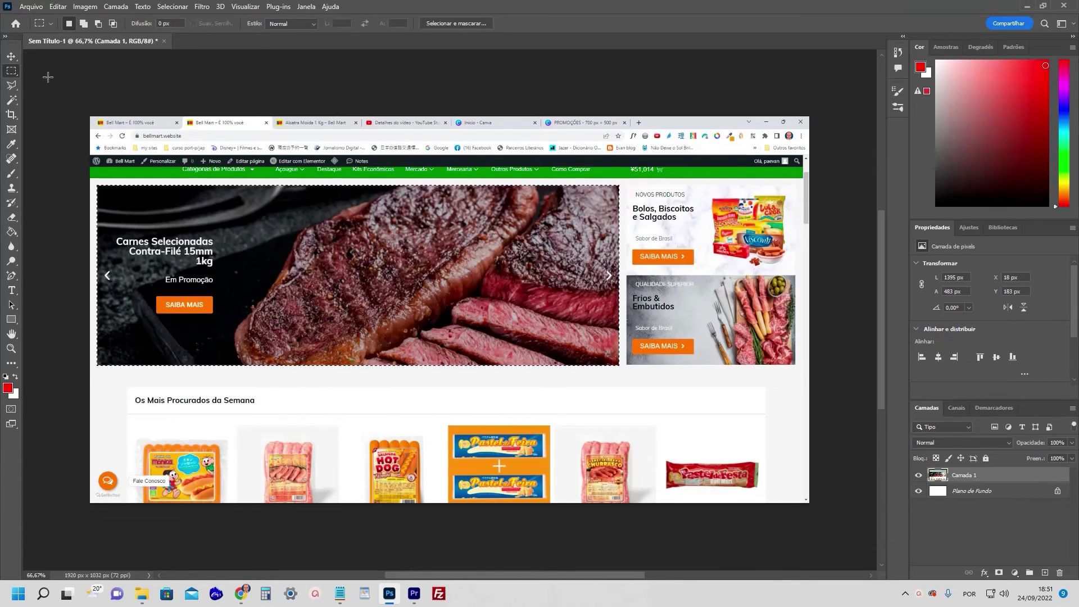
pyautogui.click(35, 7)
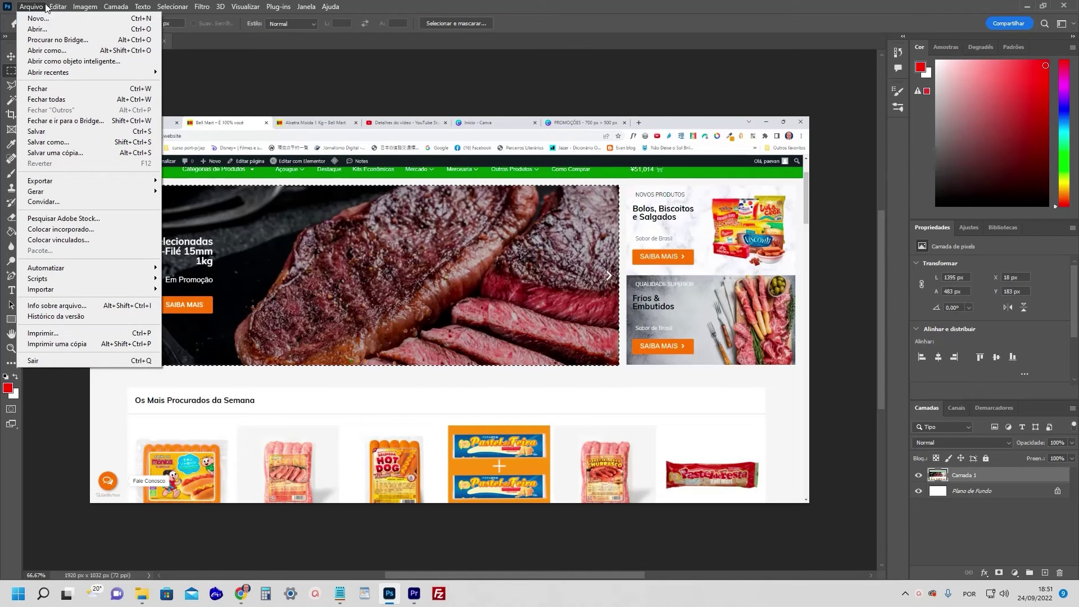
pyautogui.click(40, 19)
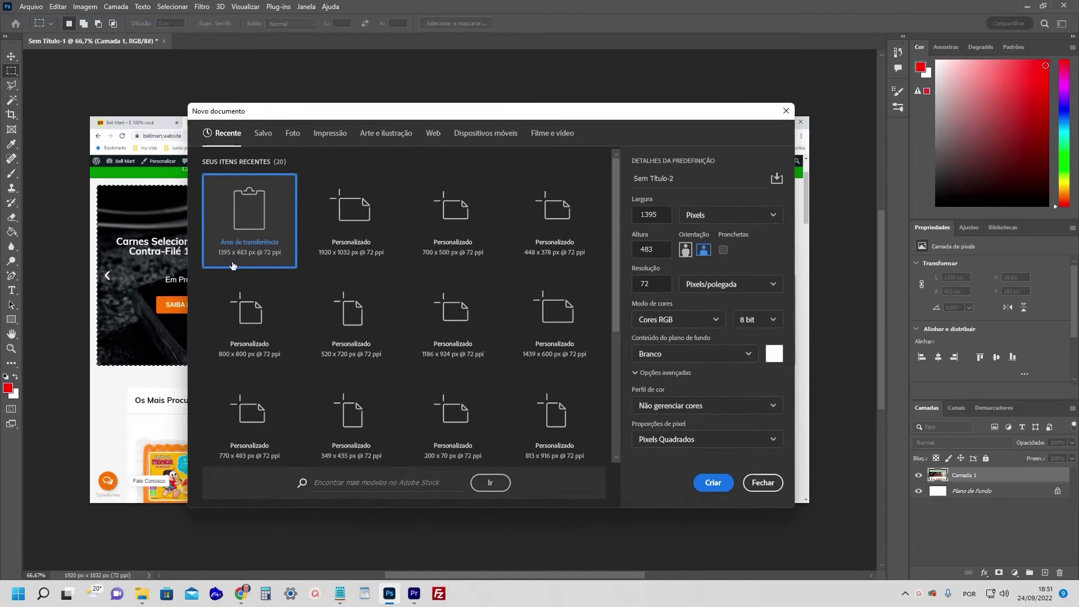
pyautogui.click(713, 483)
pyautogui.hotkey('ctrl', 'v')
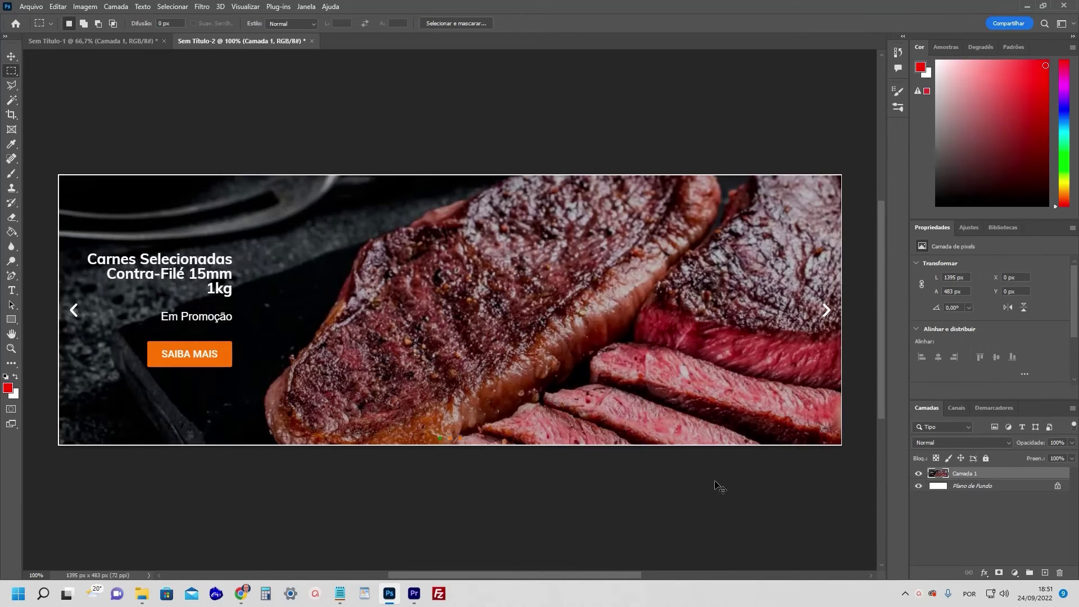
# Check the main banner's pixel dimensions in the Image Size settings without changing them
pyautogui.click(38, 8)
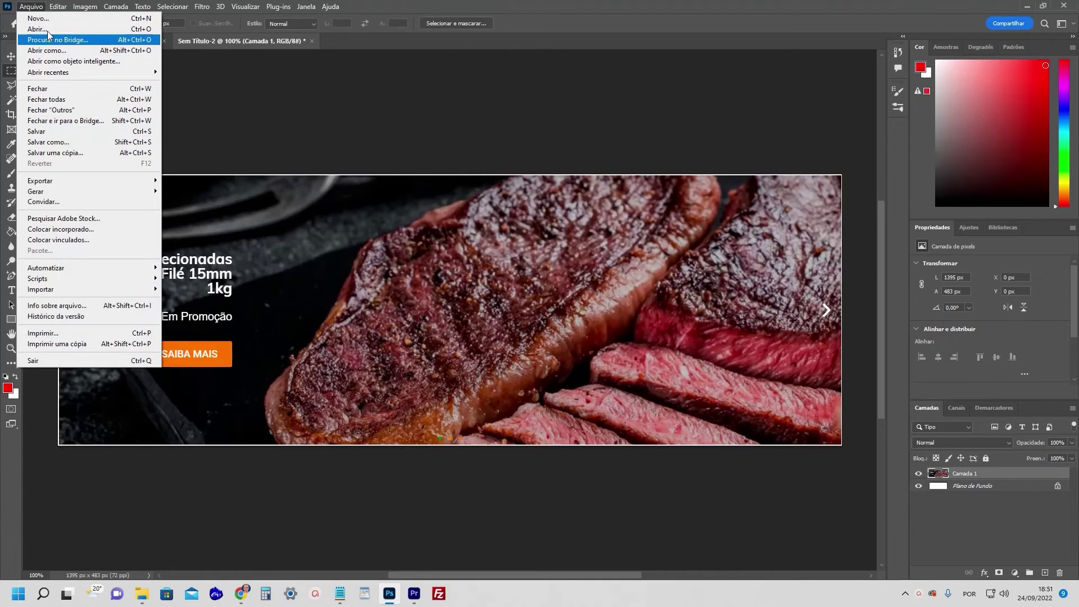
pyautogui.click(203, 120)
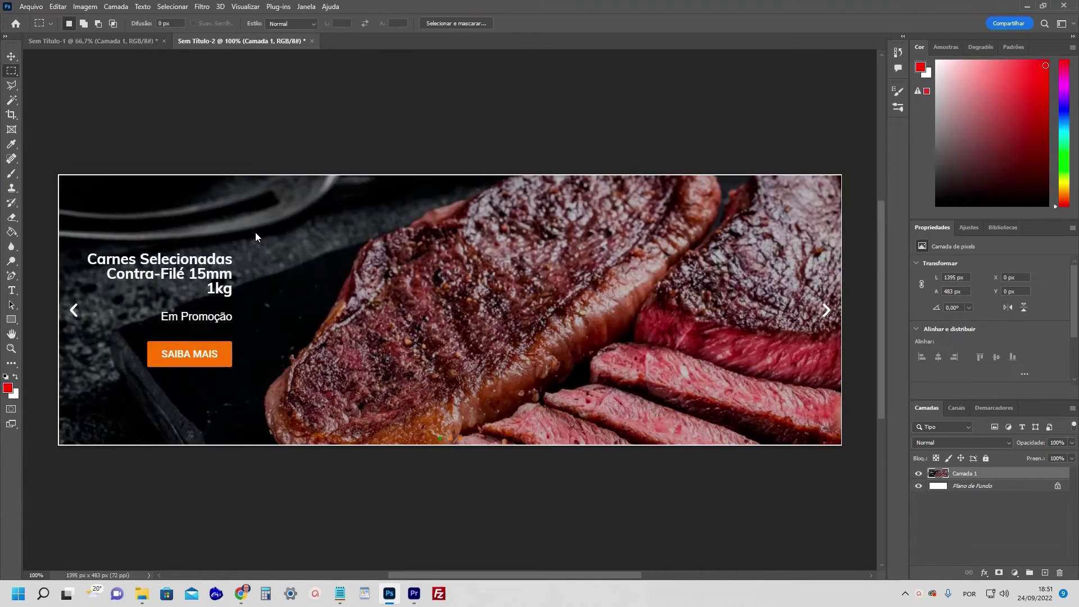
pyautogui.click(85, 7)
pyautogui.click(96, 91)
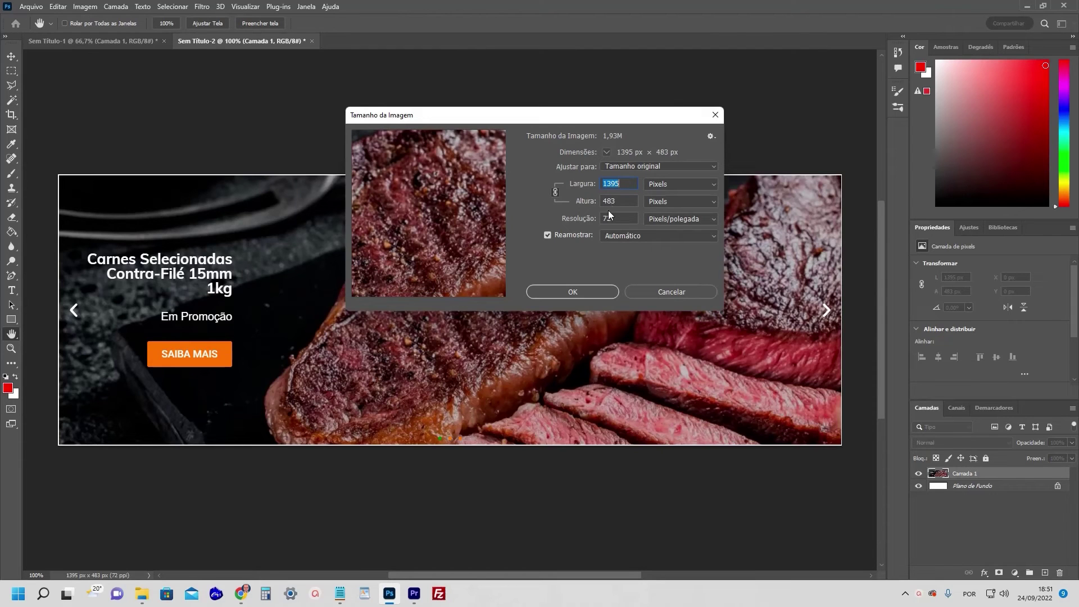
pyautogui.click(716, 115)
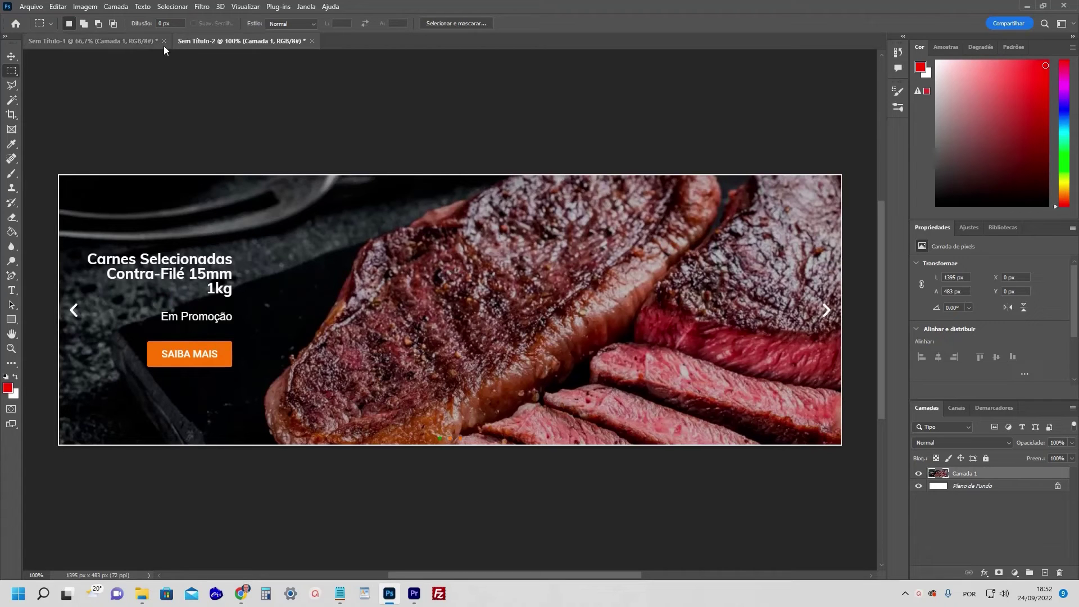
# Close the main banner document without saving and clear the selection on the home page capture
pyautogui.click(313, 42)
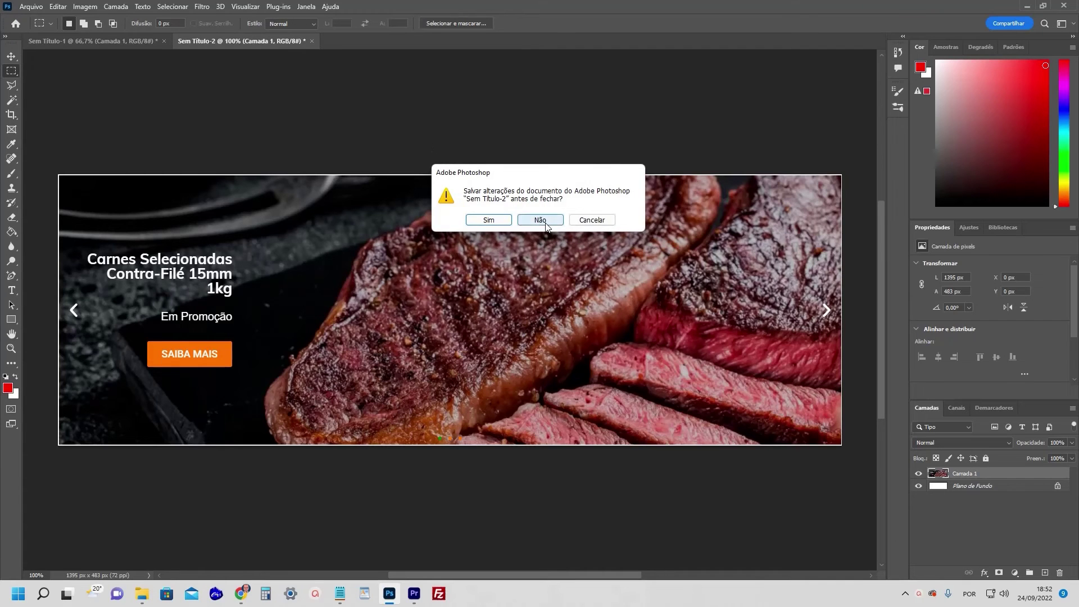
pyautogui.click(540, 220)
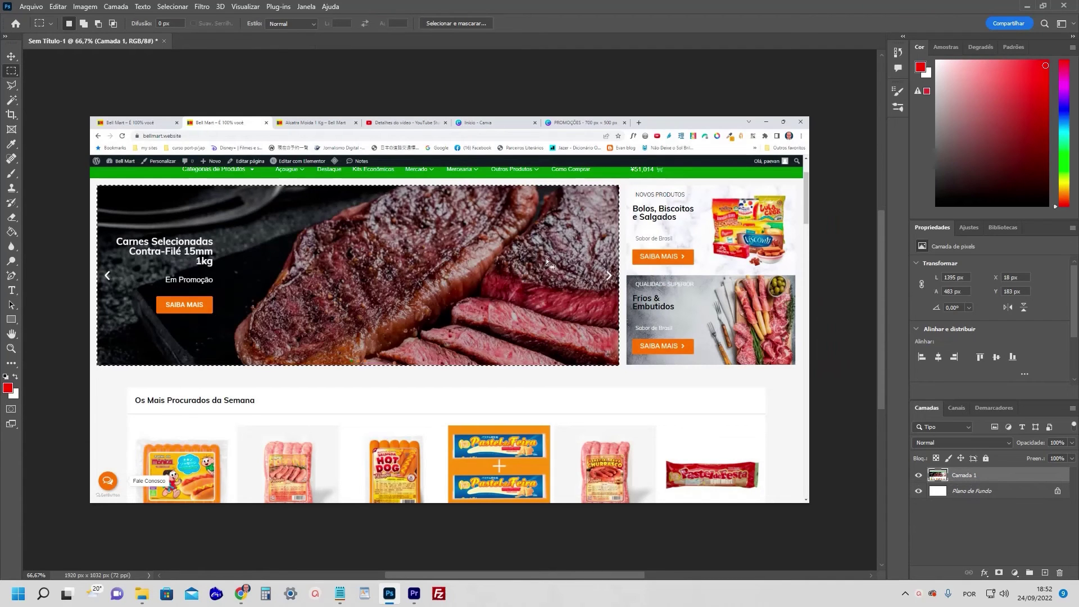
pyautogui.click(204, 7)
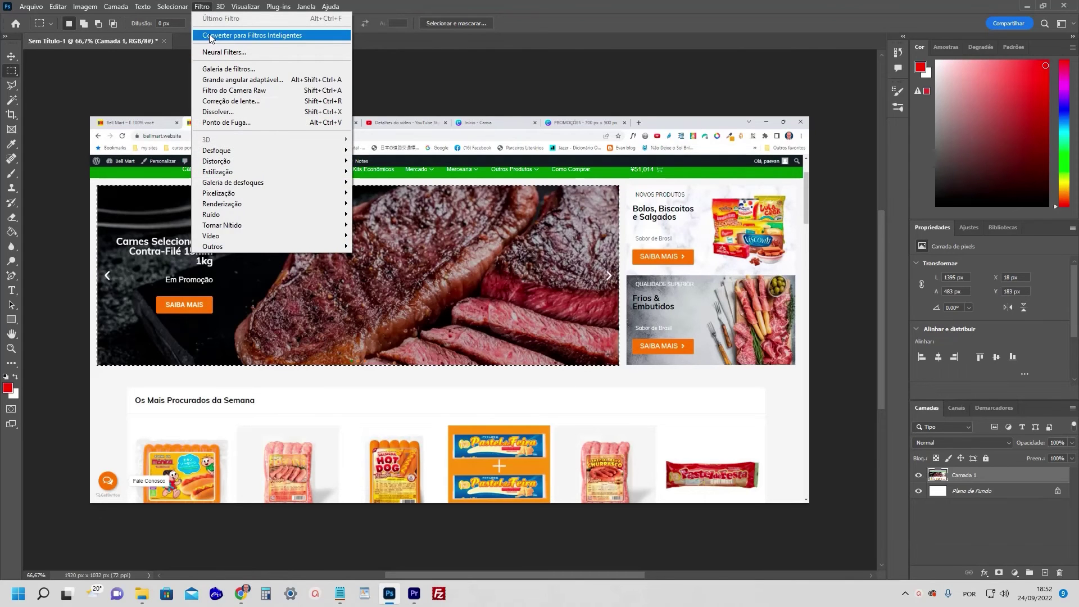
pyautogui.click(172, 31)
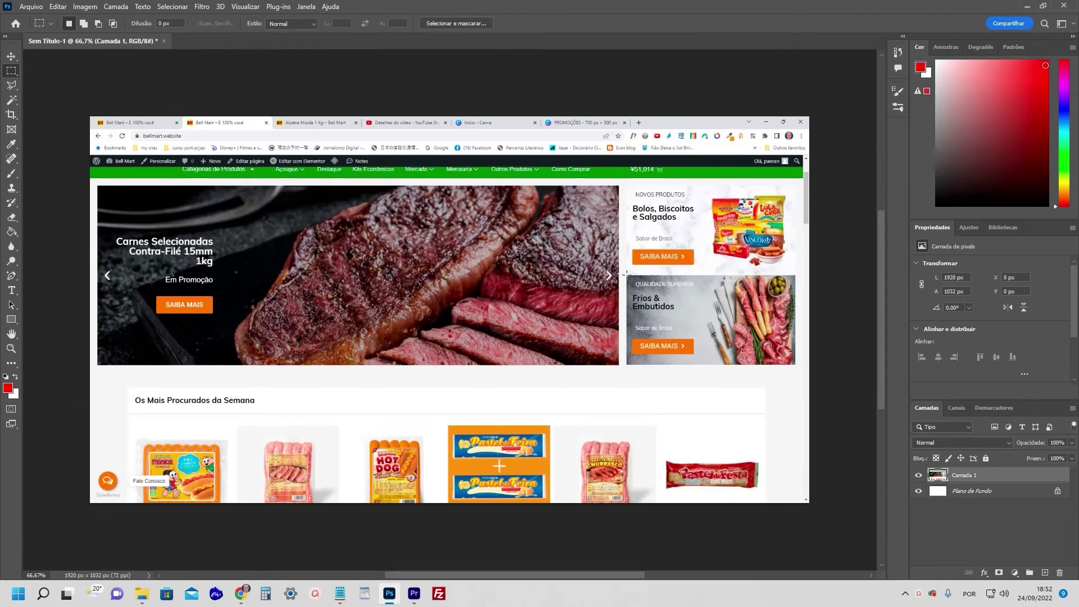
# Copy the Frios & Embutidos banner from the capture and paste it into a new 453 x 244 px document
pyautogui.moveTo(626, 274); pyautogui.dragTo(795, 368)
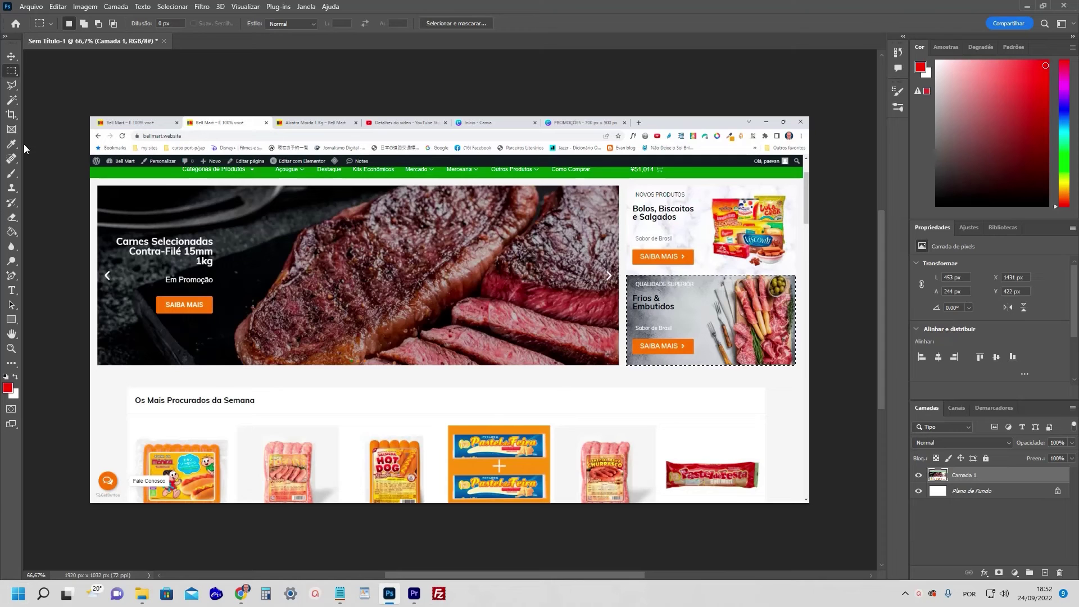
pyautogui.click(31, 6)
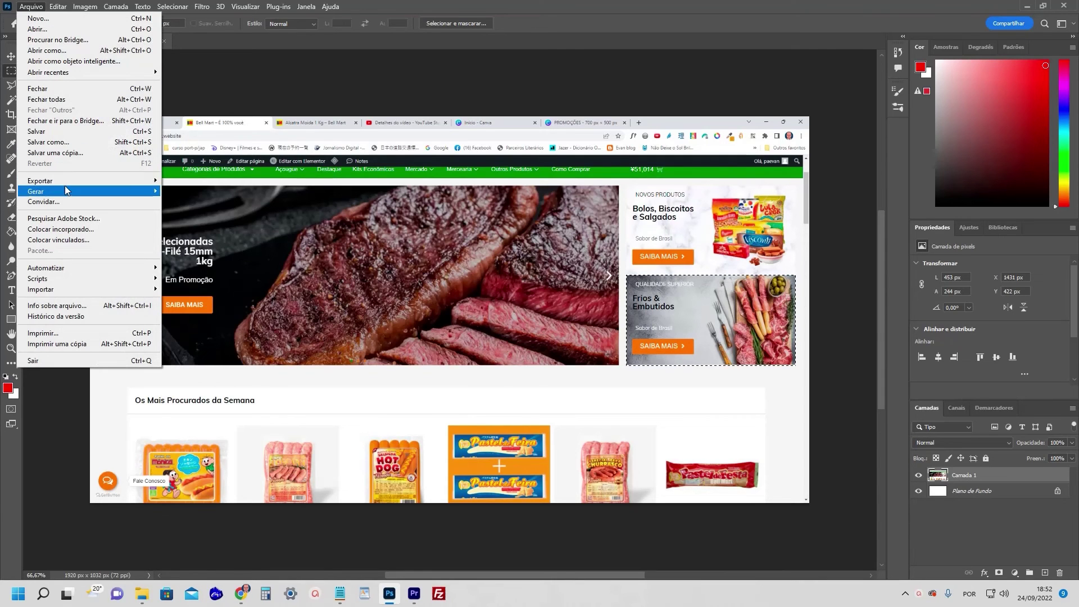
pyautogui.click(51, 19)
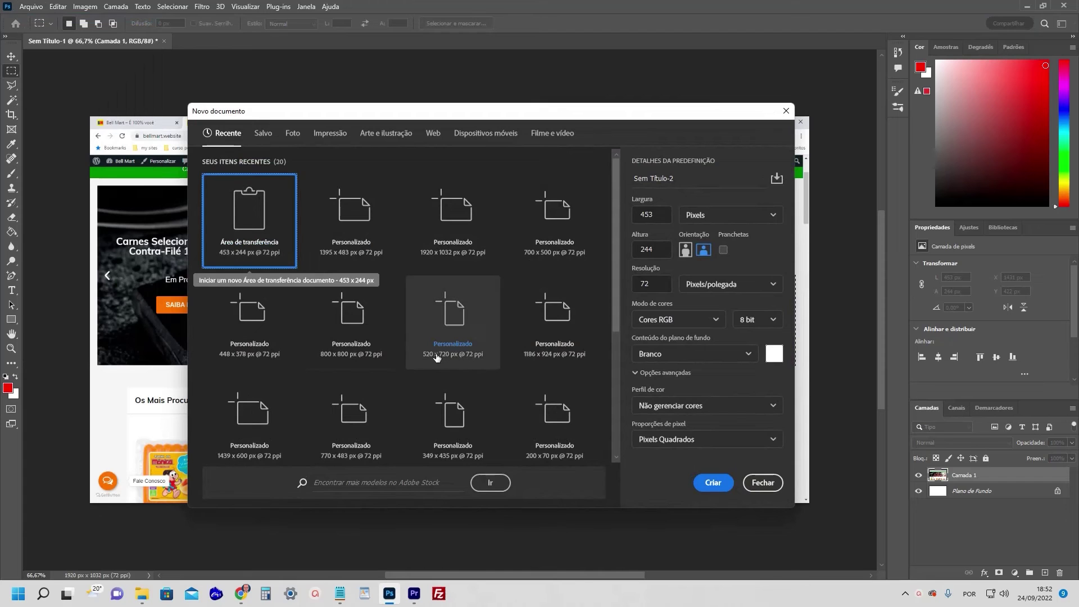
pyautogui.click(712, 482)
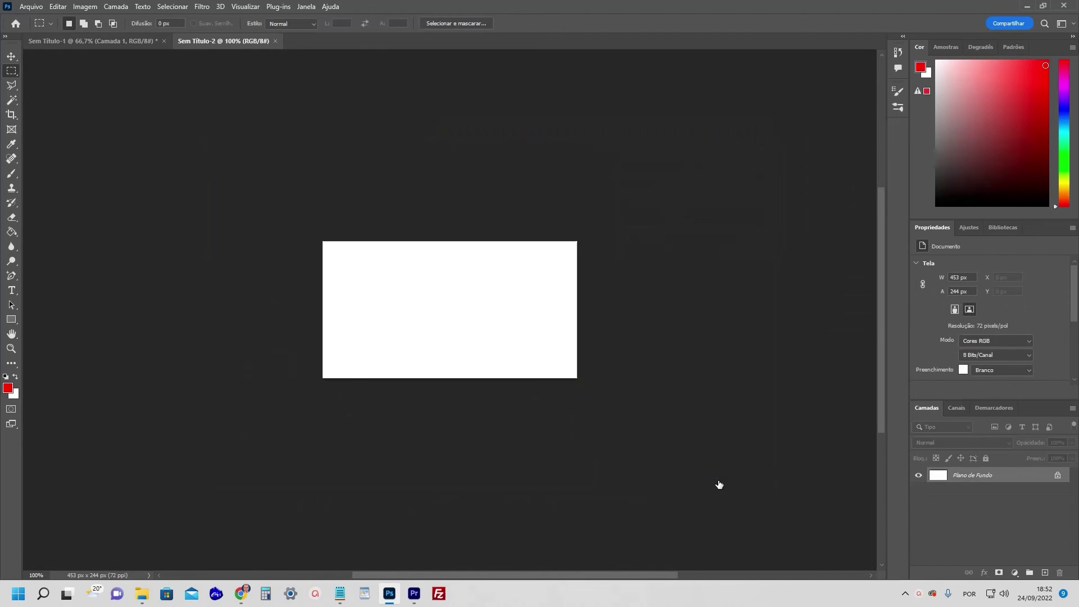
pyautogui.hotkey('ctrl', 'v')
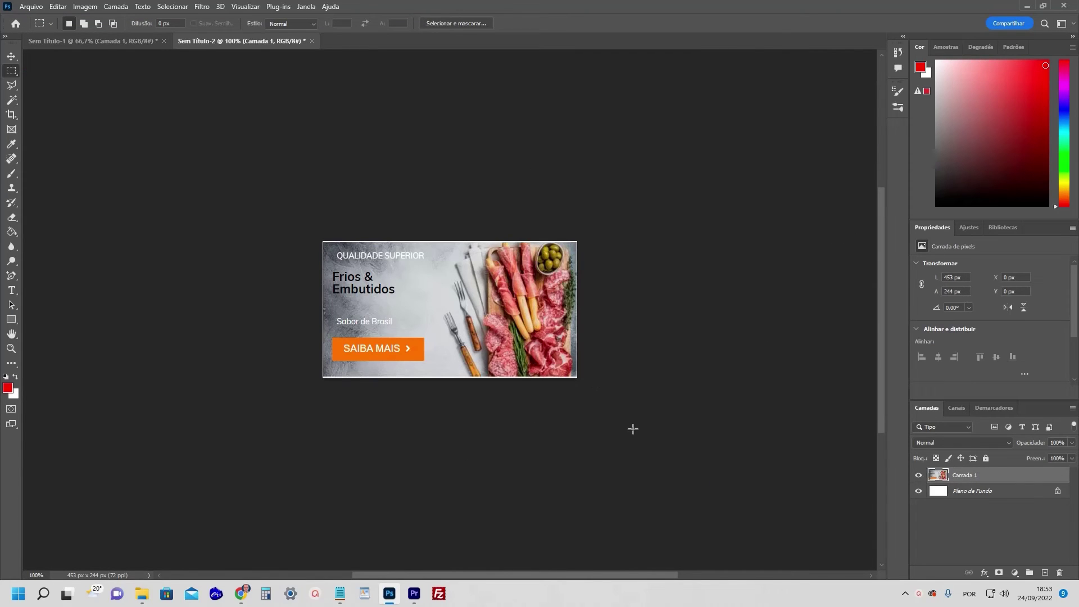